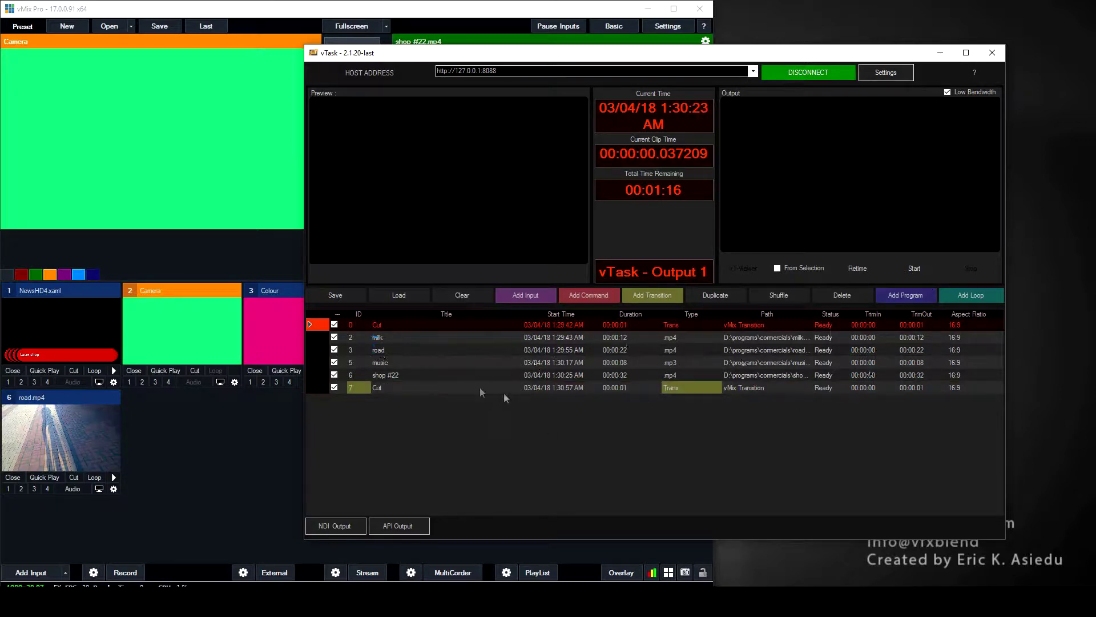
Add a program row titled Commercial after the opening Cut and select the new Prog:Commercial row.
left_click(908, 294)
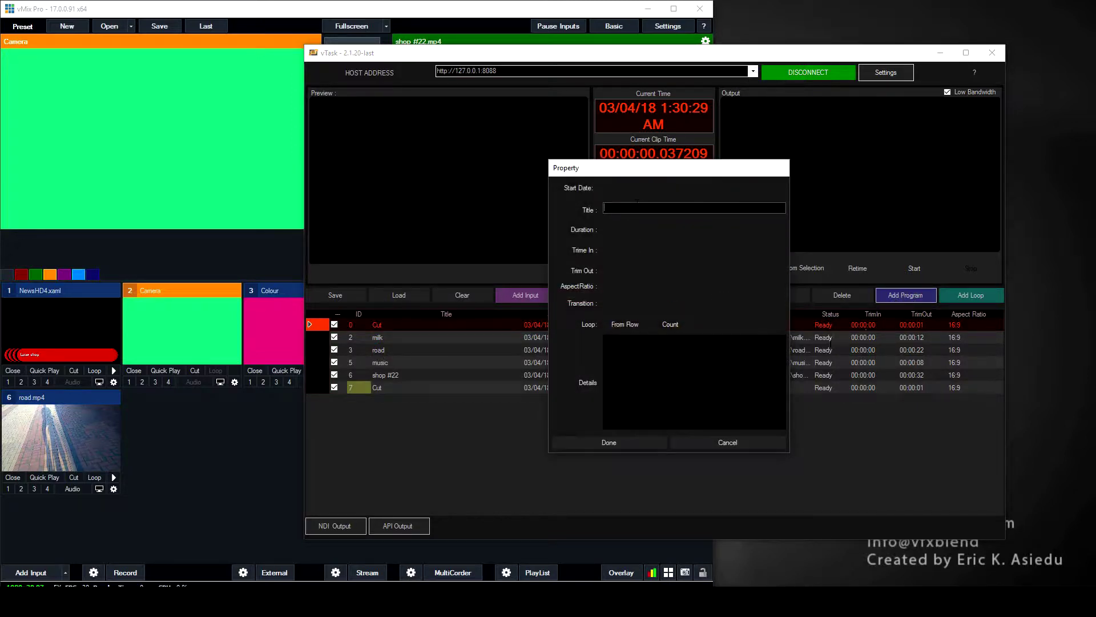
type("Commercial")
left_click(627, 441)
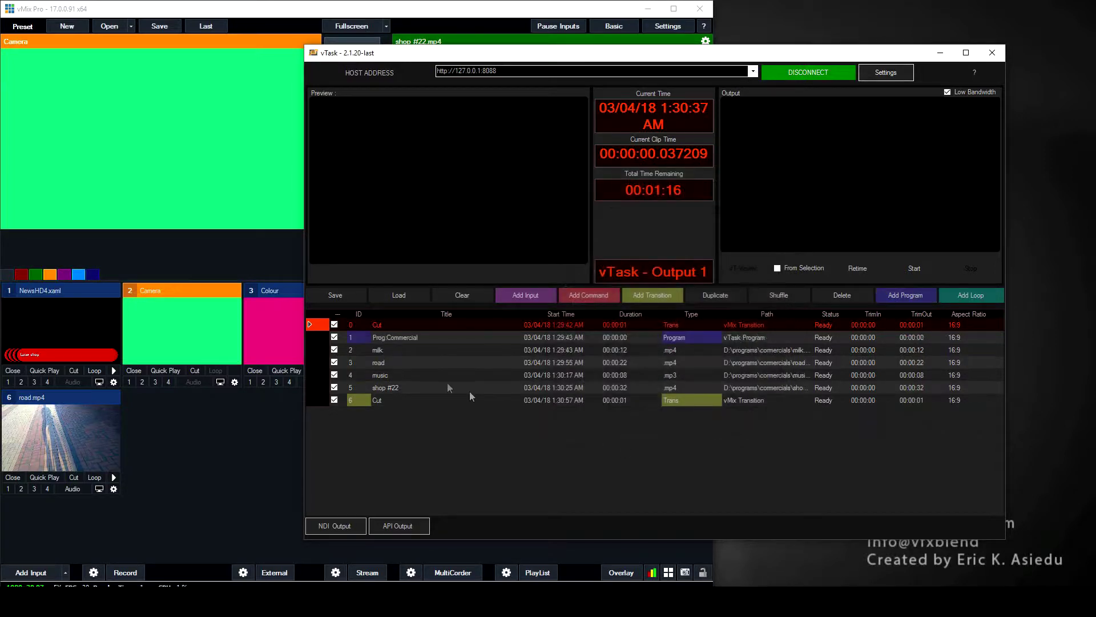
left_click(410, 339)
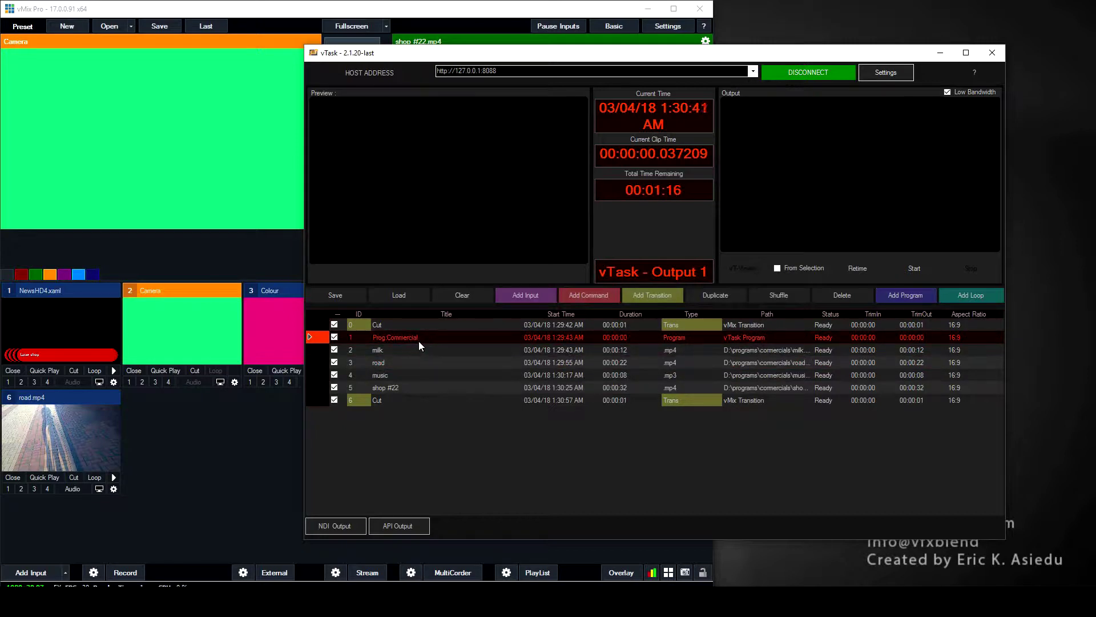
Give Prog:Commercial an OverlayInput1 vMix function followed by four Cut transitions, then reopen it.
double_click(753, 339)
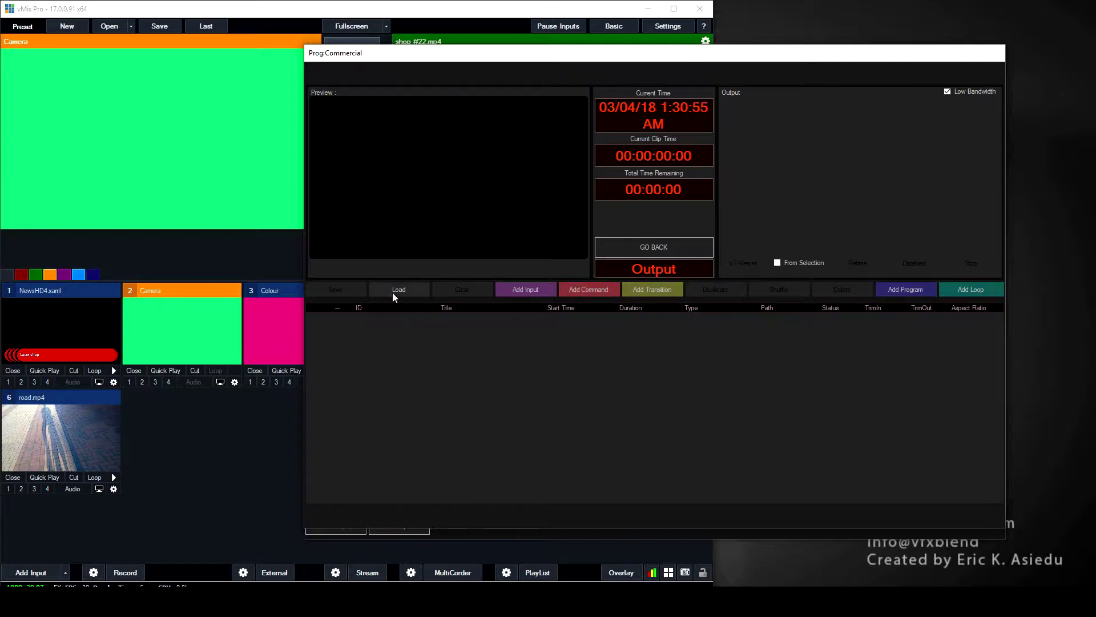
left_click(581, 289)
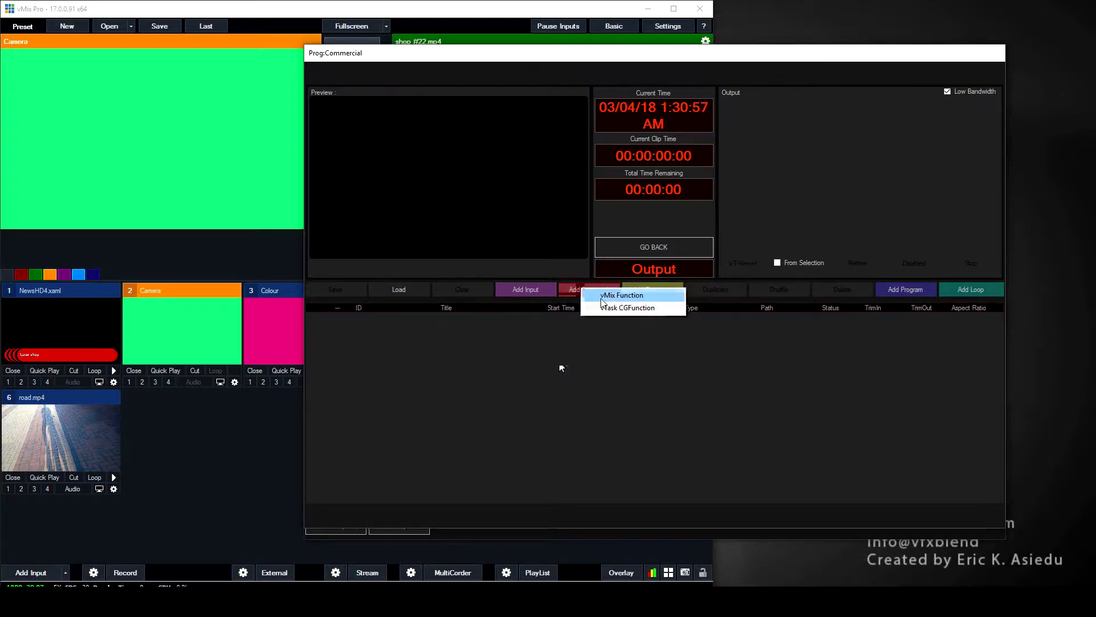
left_click(619, 295)
double_click(650, 295)
double_click(650, 295)
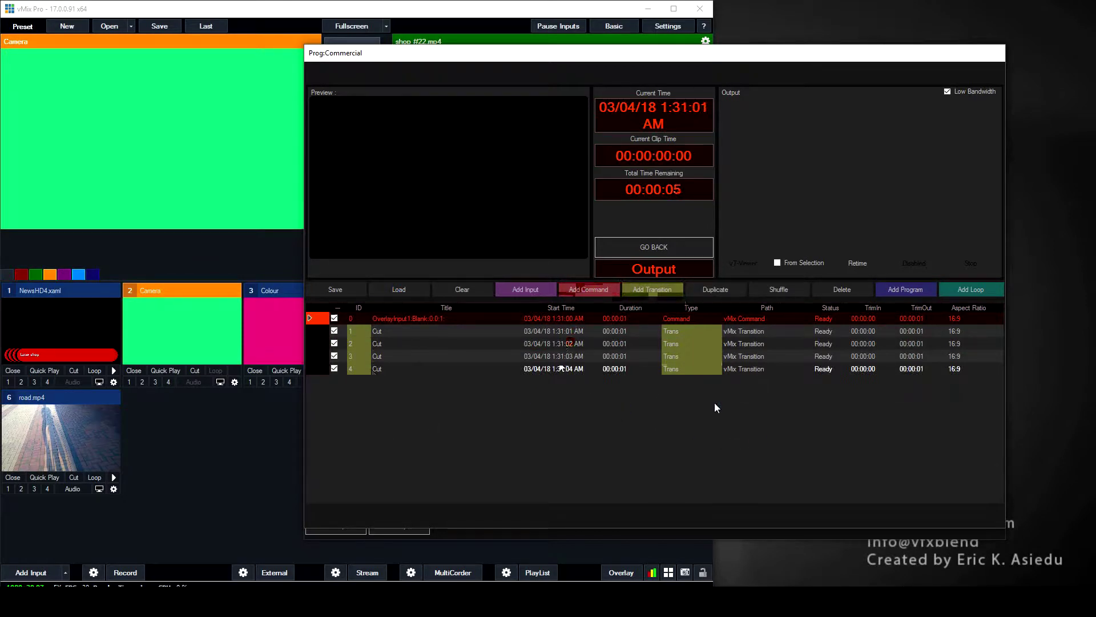
left_click(679, 251)
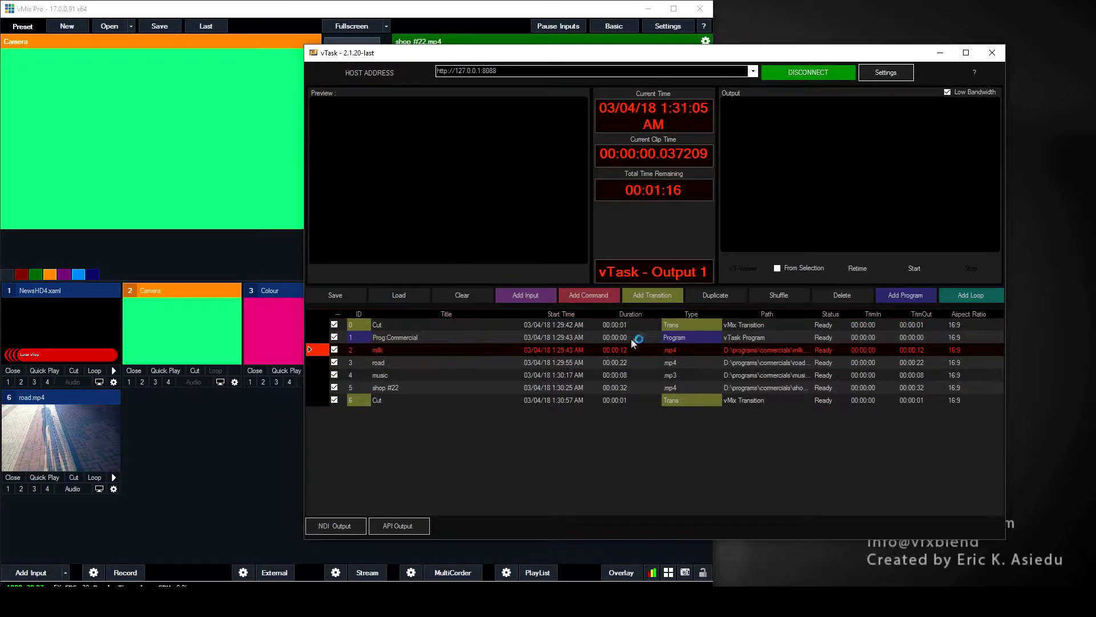
double_click(670, 336)
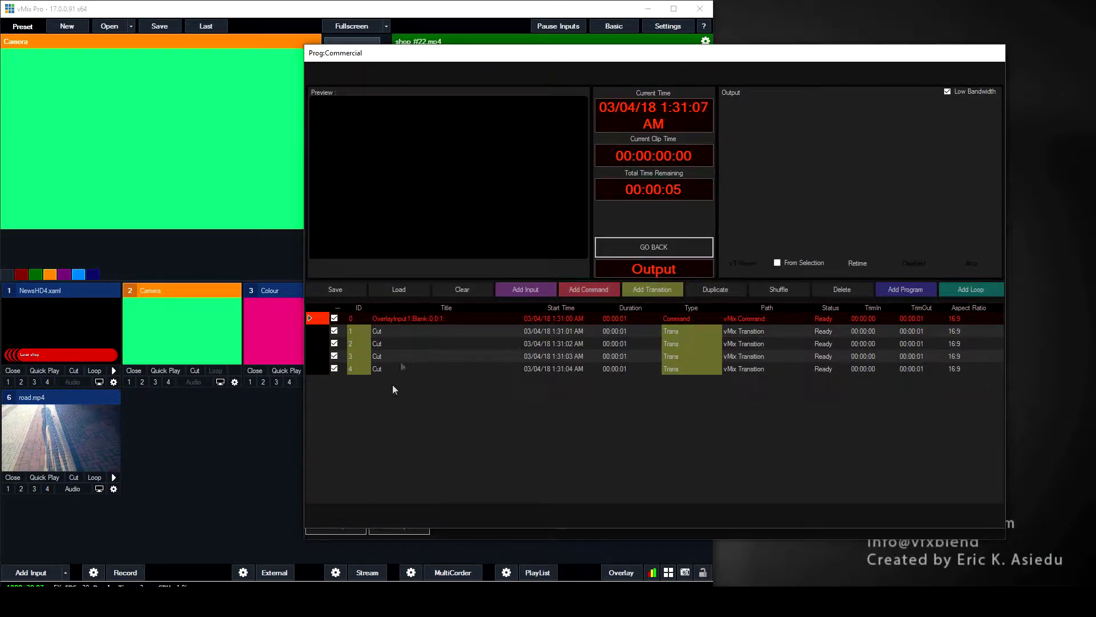
Load the saved list D:\programs\ggg.tsk.
left_click(403, 289)
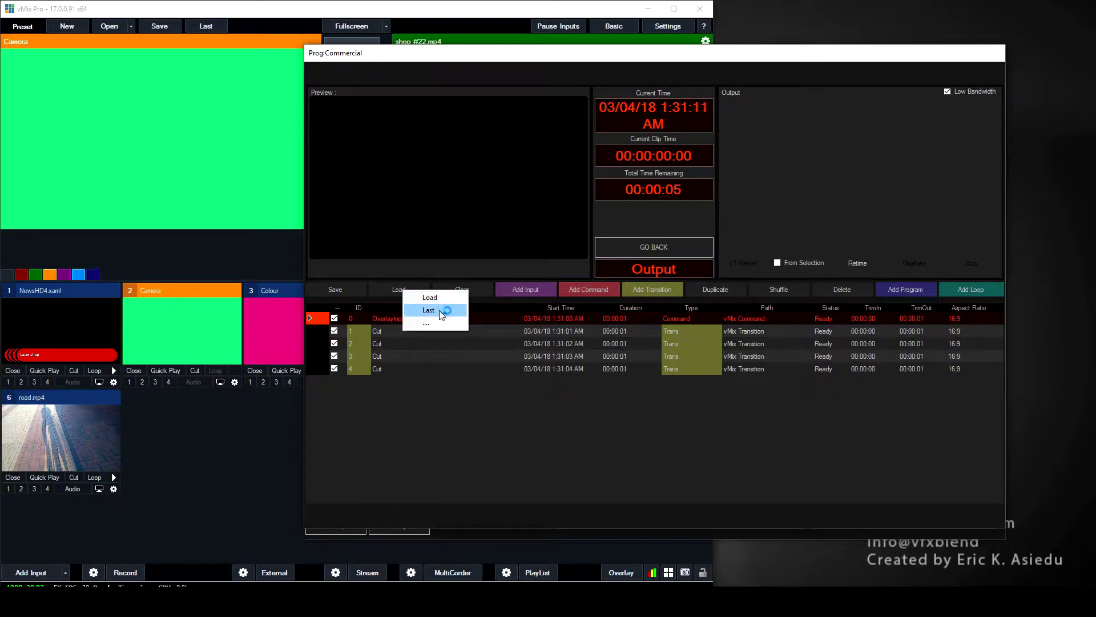
left_click(439, 300)
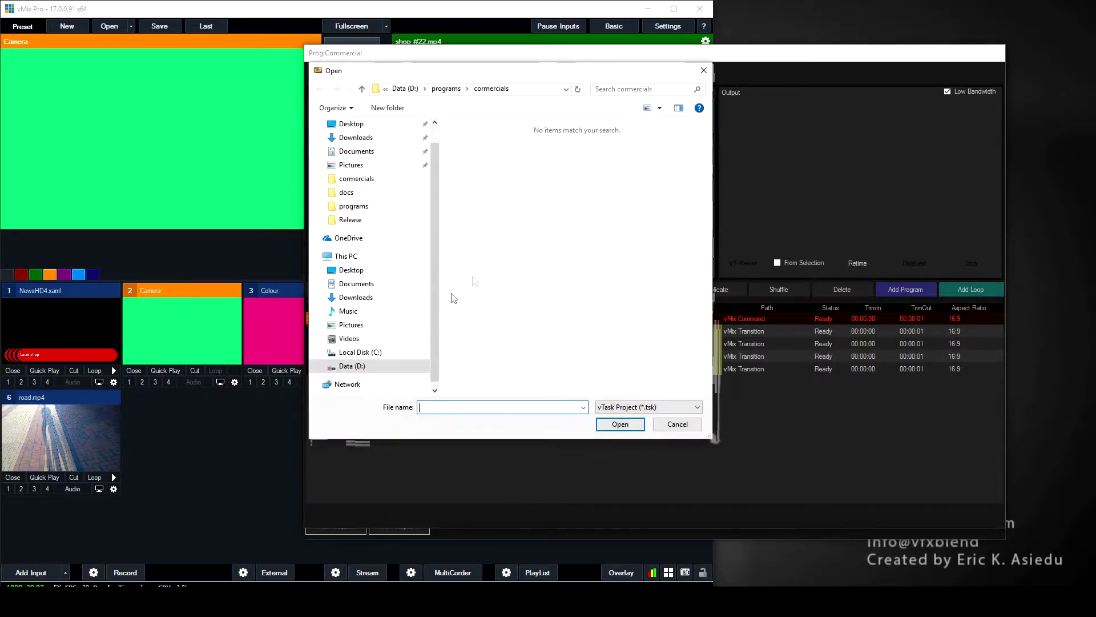
left_click(446, 89)
left_click(626, 308)
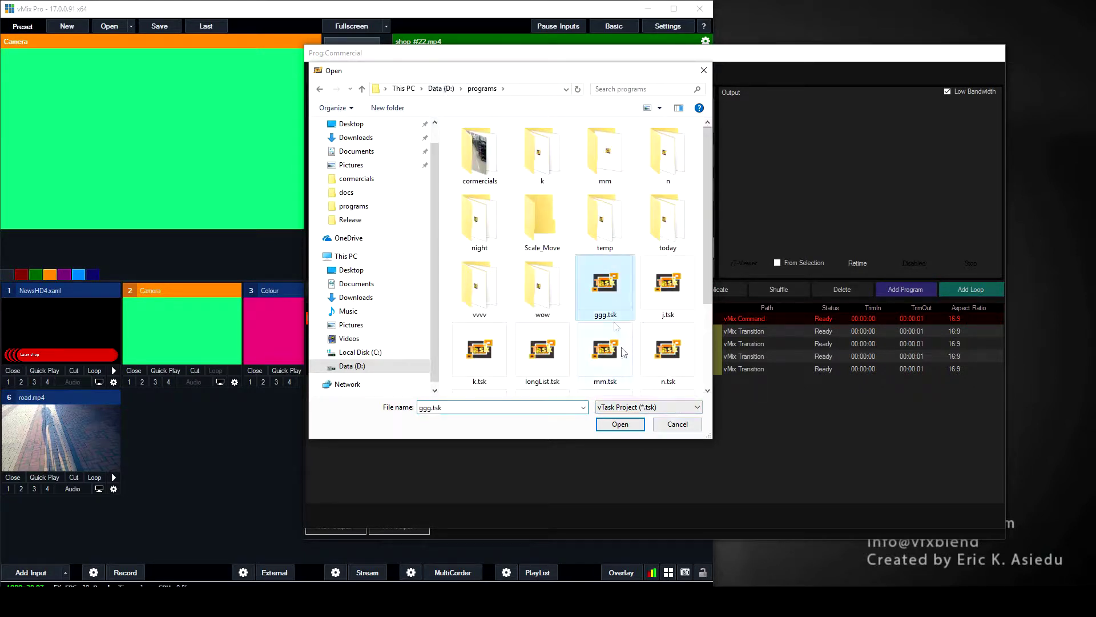
left_click(628, 425)
Add road.mp4 from the cormercials folder as a media input after milk.
left_click(526, 289)
left_click(558, 315)
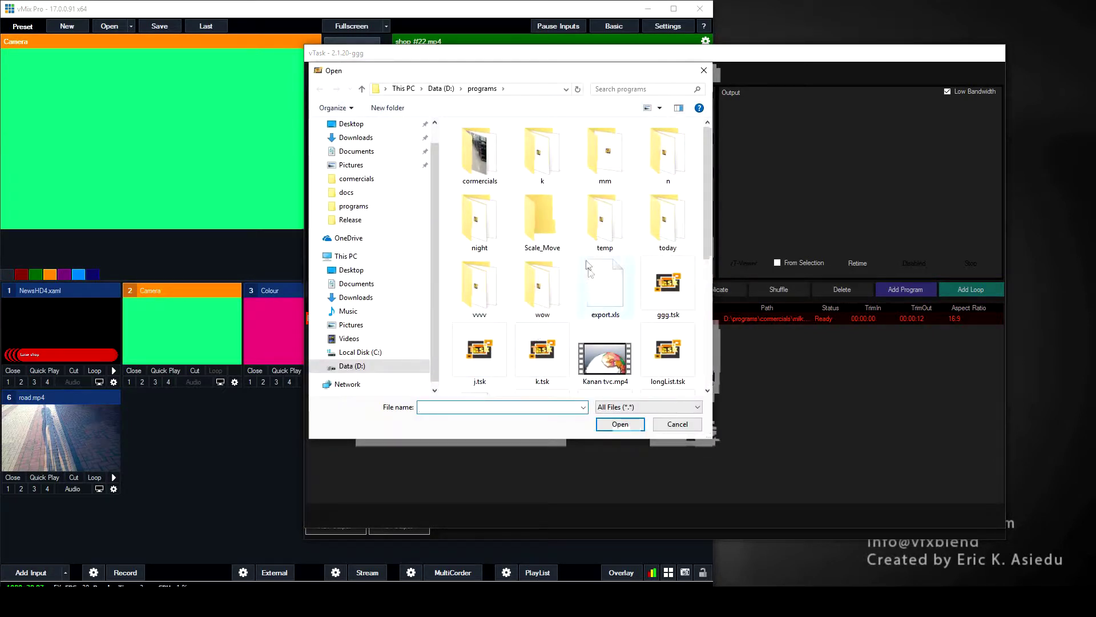
double_click(489, 155)
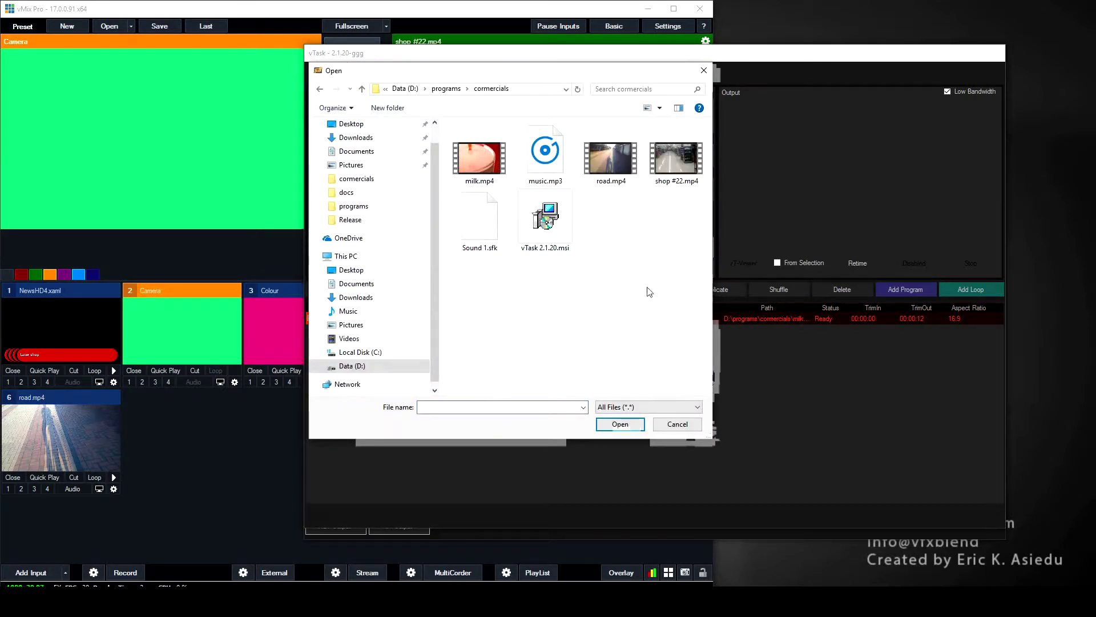
left_click(611, 166)
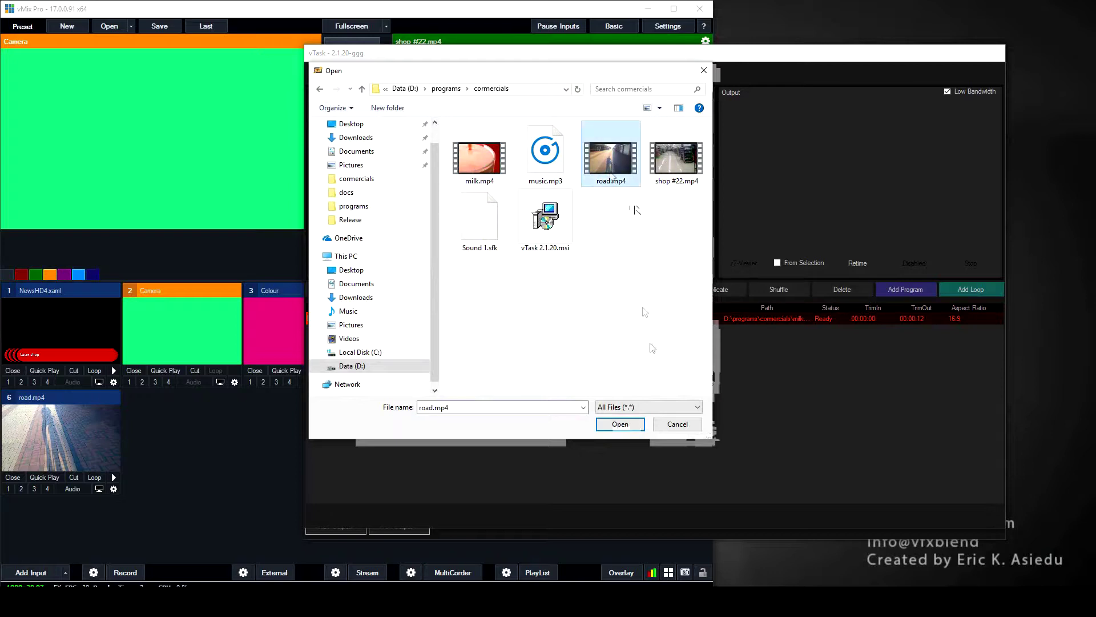
left_click(632, 425)
left_click(414, 334)
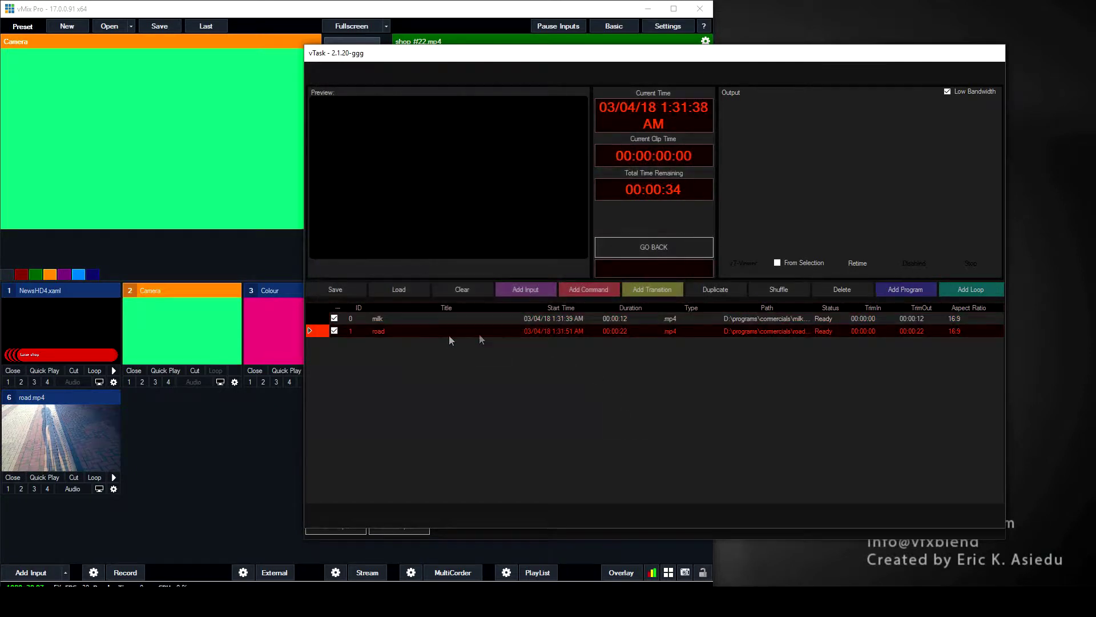
Trim the road clip to 4 seconds and shorten the milk clip to 8 seconds.
double_click(323, 333)
left_click_drag(447, 258, 414, 255)
left_click(391, 318)
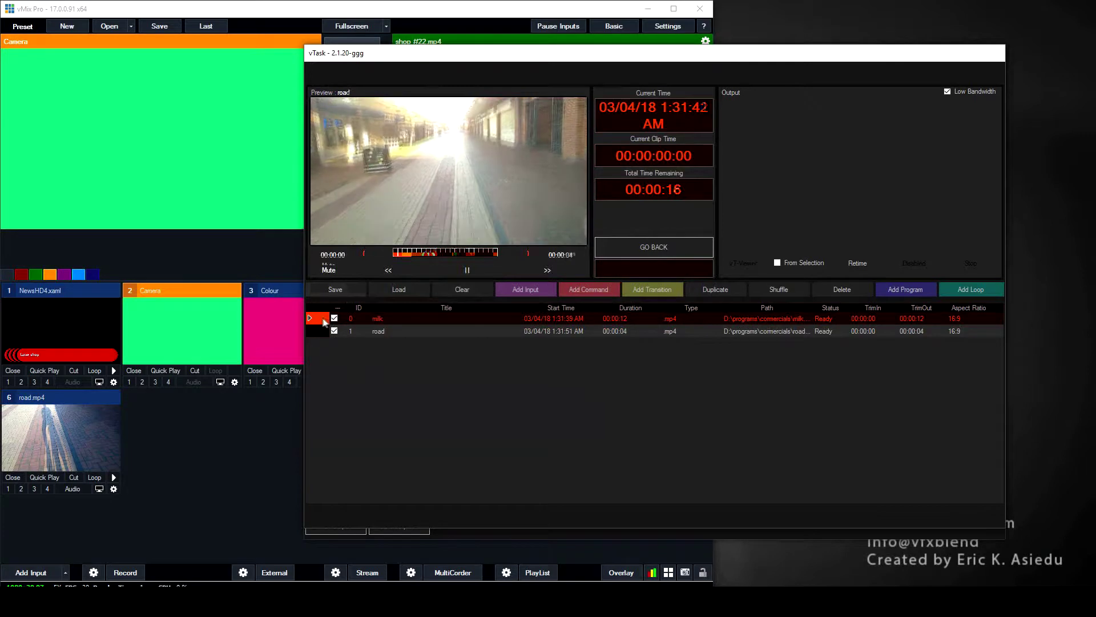
double_click(324, 319)
left_click_drag(482, 260, 474, 262)
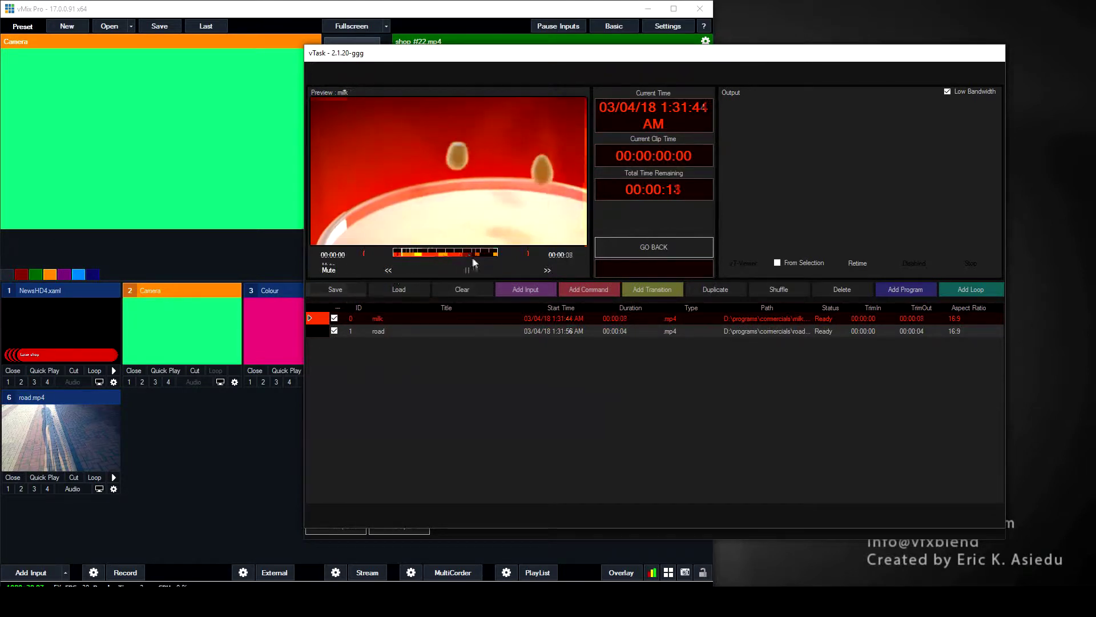
left_click(403, 331)
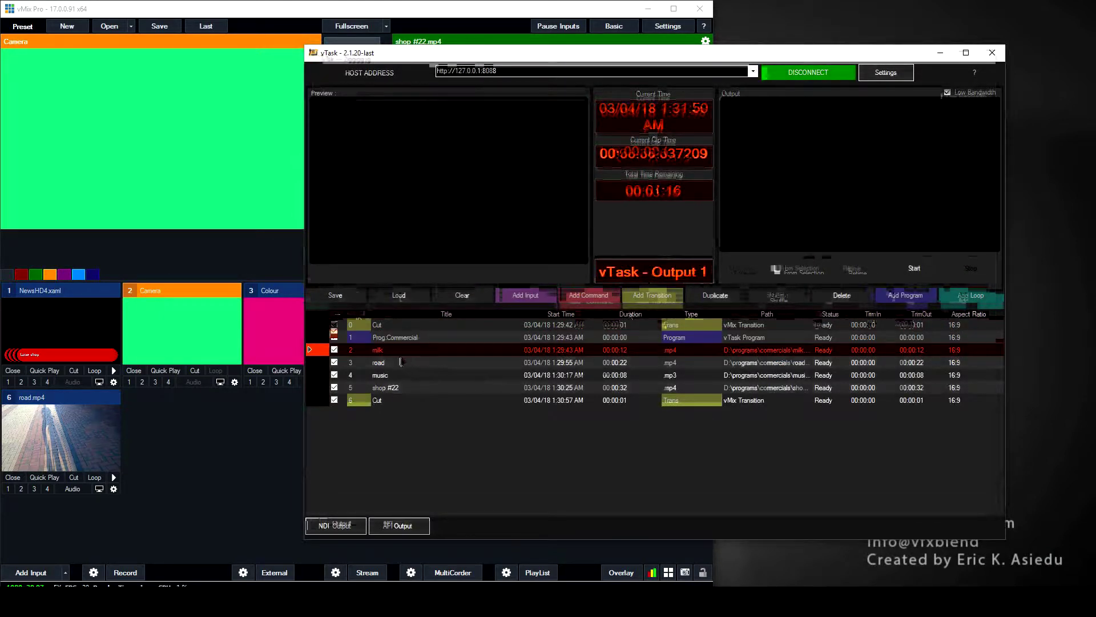
Delete the milk and road rows and move shop #22 above music, after Prog:Commercial.
left_click(394, 363)
left_click(835, 295)
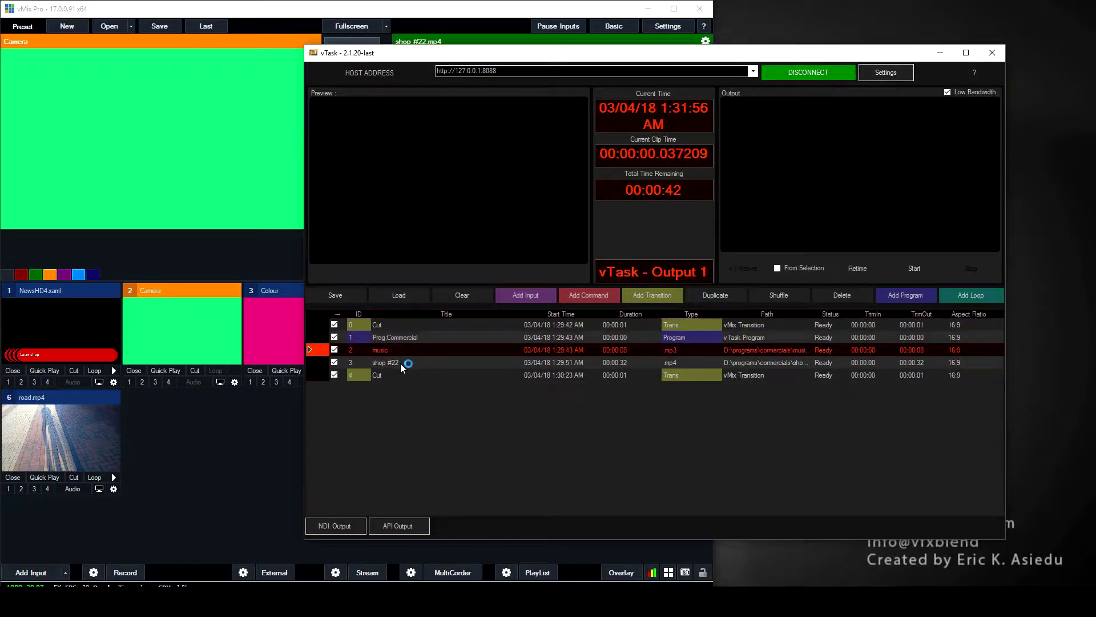
left_click(397, 361)
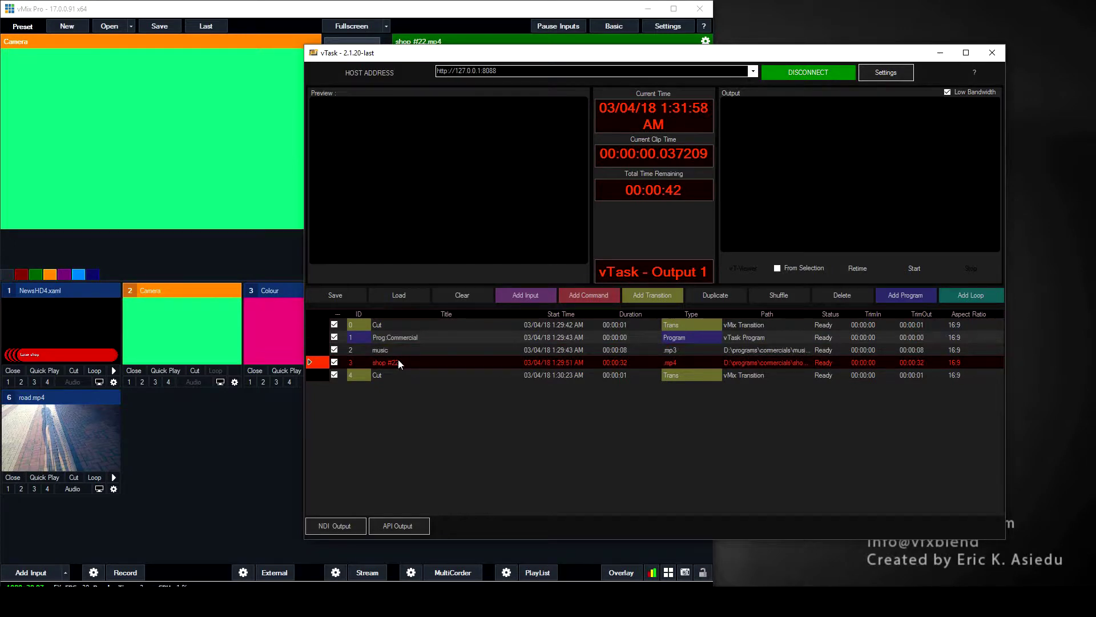
left_click_drag(399, 360, 398, 347)
left_click(433, 361)
left_click(416, 340)
left_click(419, 324)
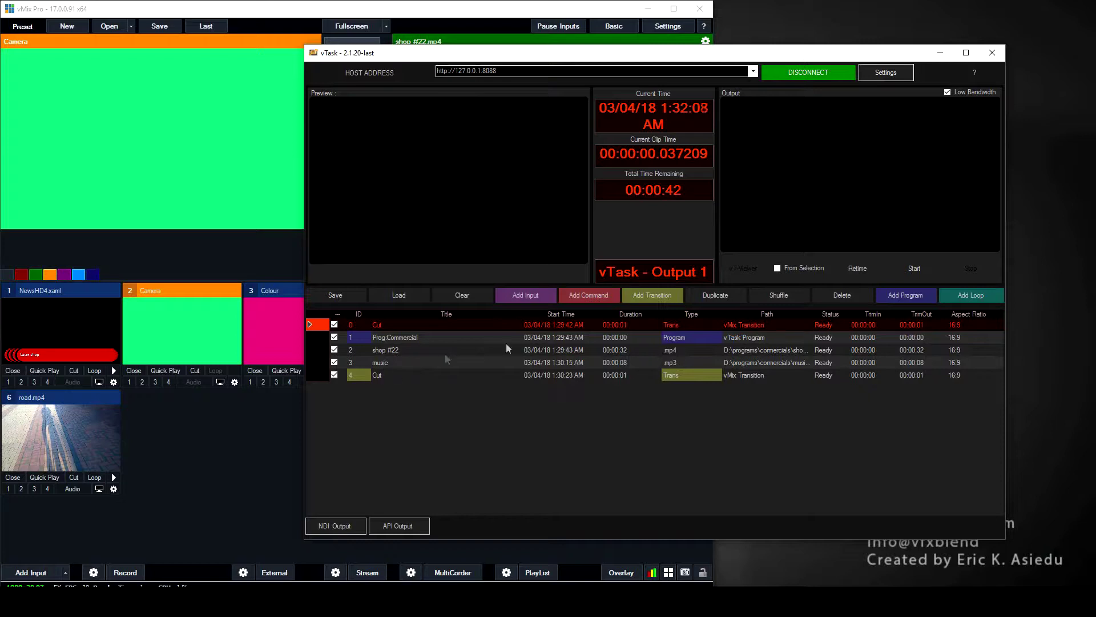
Start the schedule playing to vMix and watch Prog:Commercial's milk and road clips air.
left_click_drag(739, 59, 807, 70)
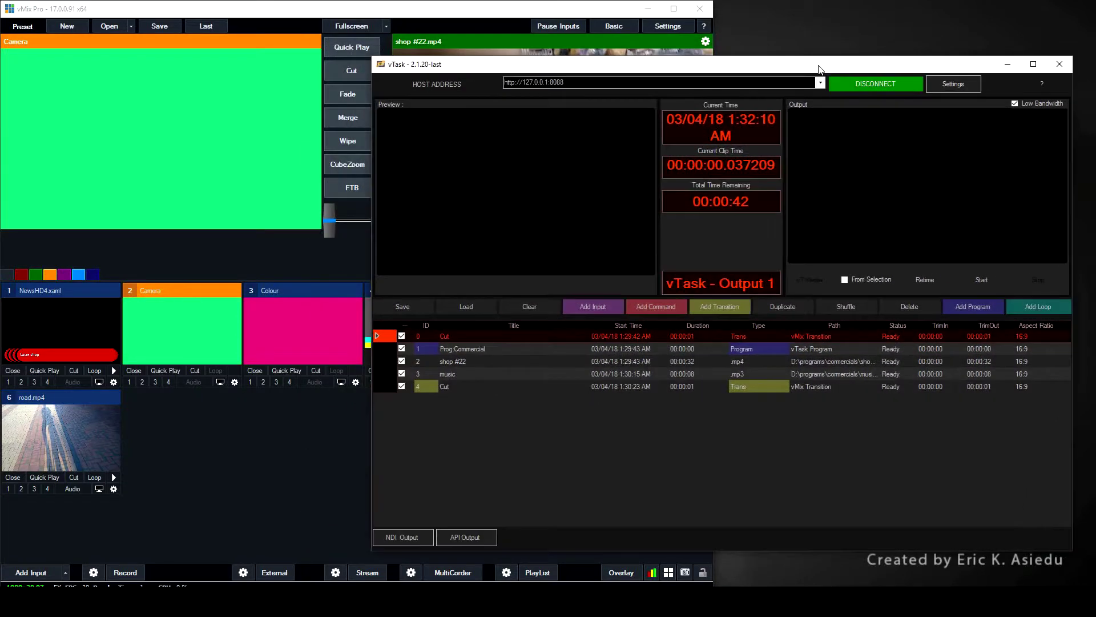
left_click(982, 281)
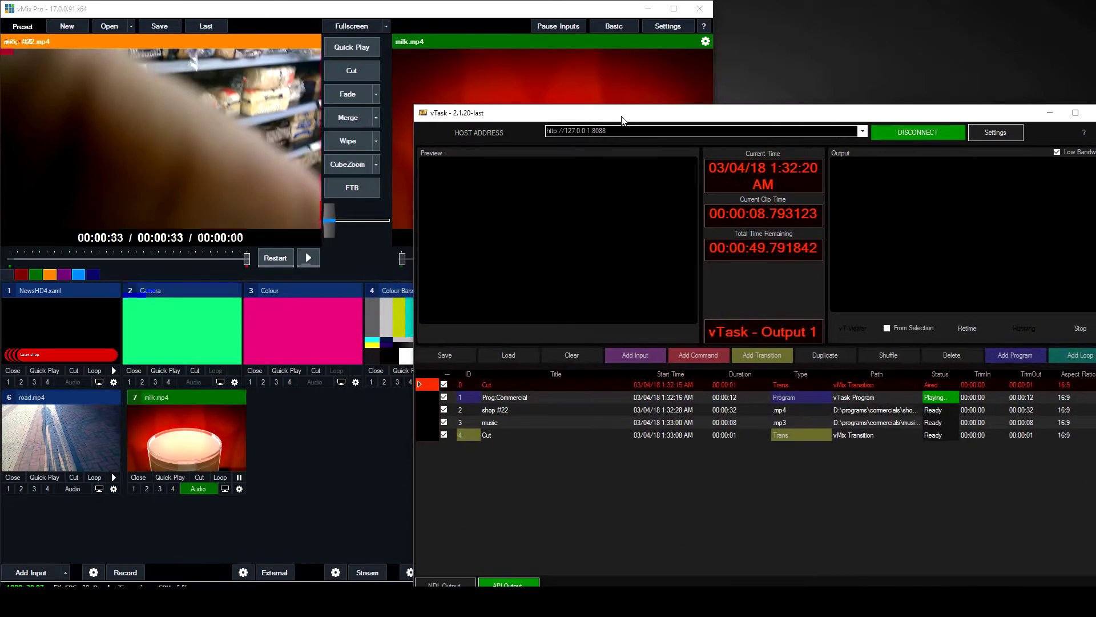
left_click_drag(580, 71, 622, 120)
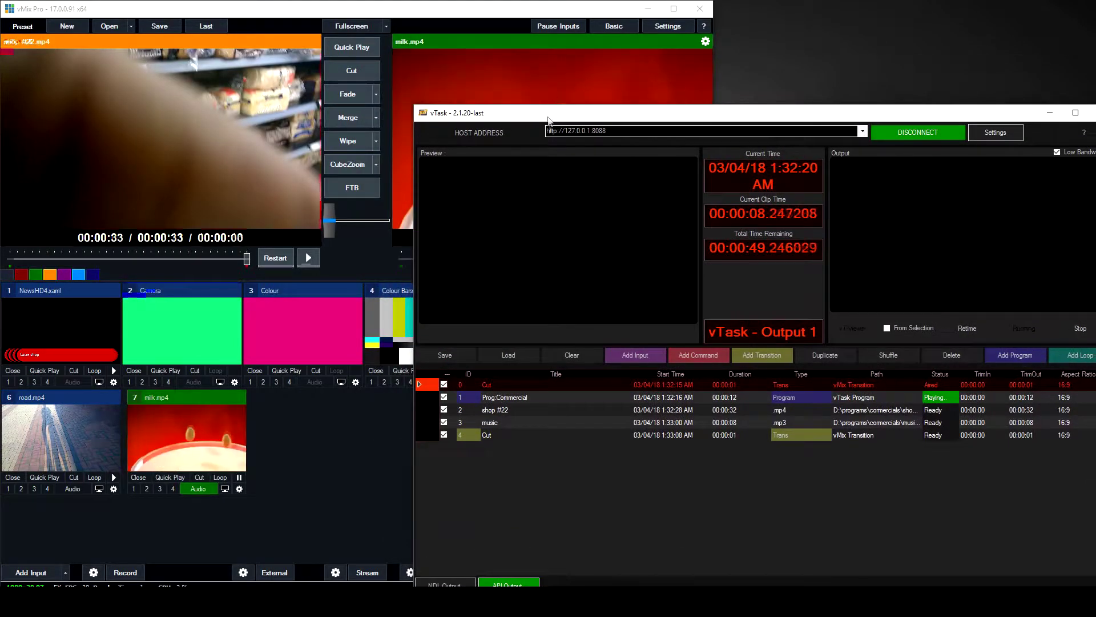
double_click(899, 398)
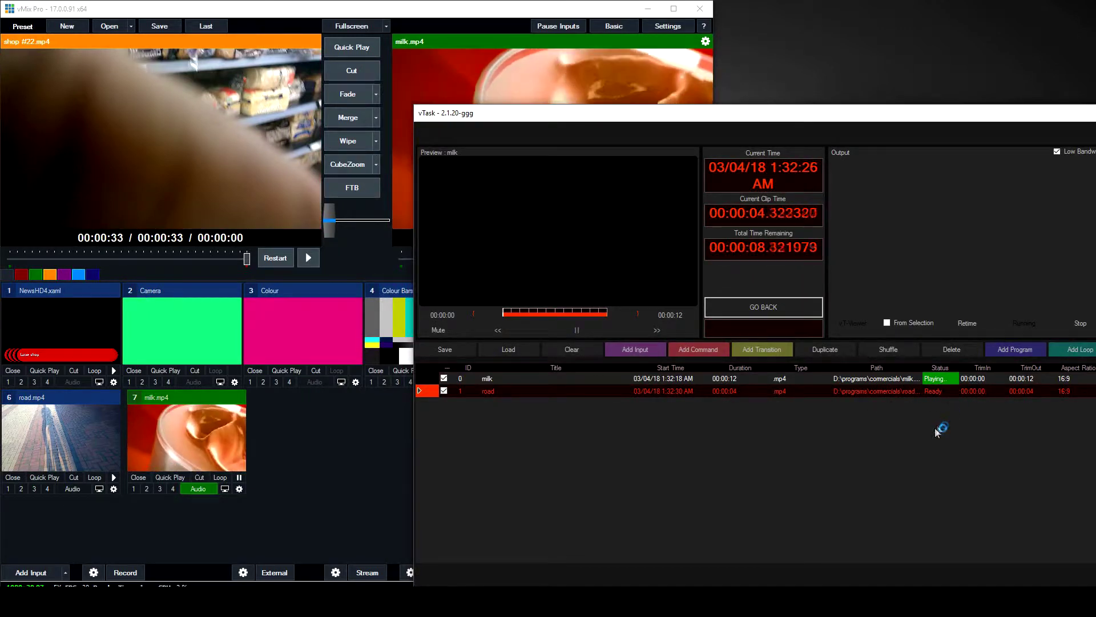
left_click(791, 313)
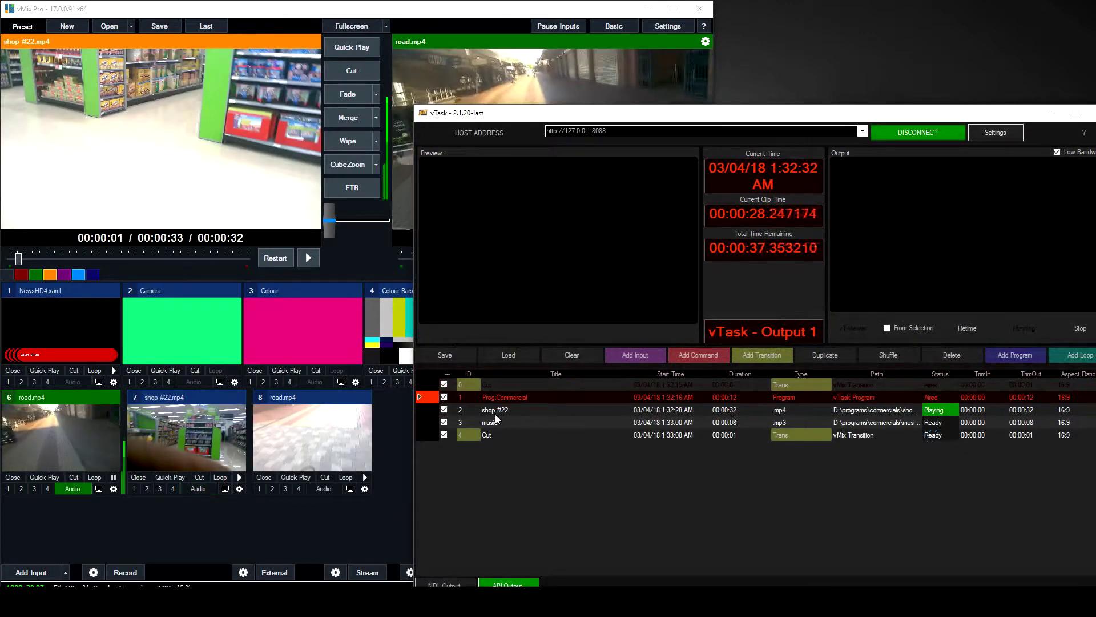
Inspect the Commercial program's properties without making changes.
double_click(565, 398)
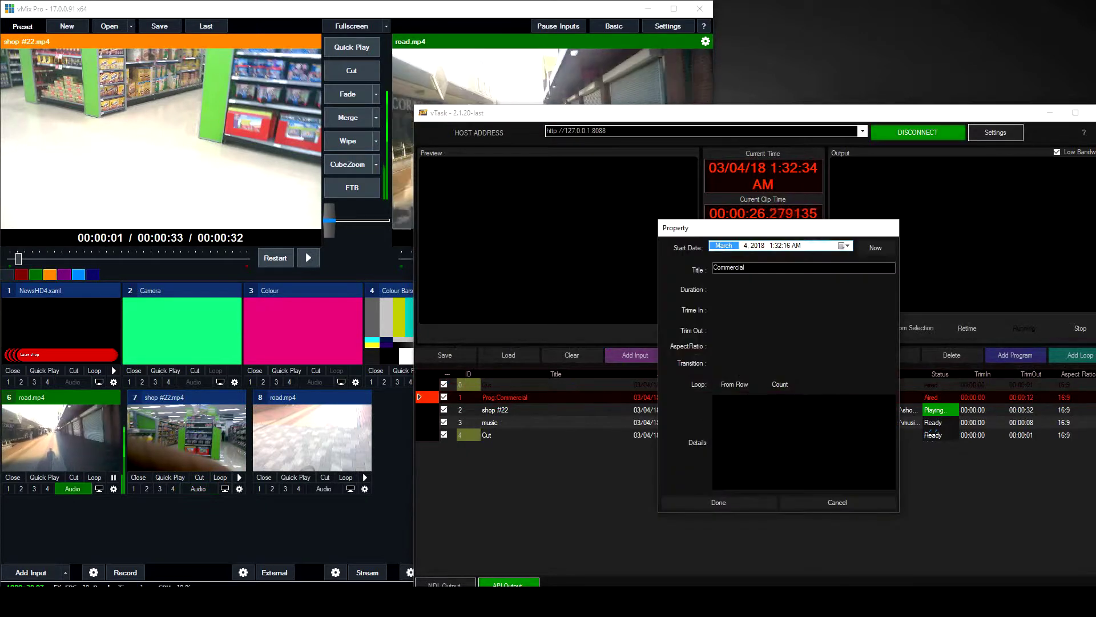
left_click(827, 501)
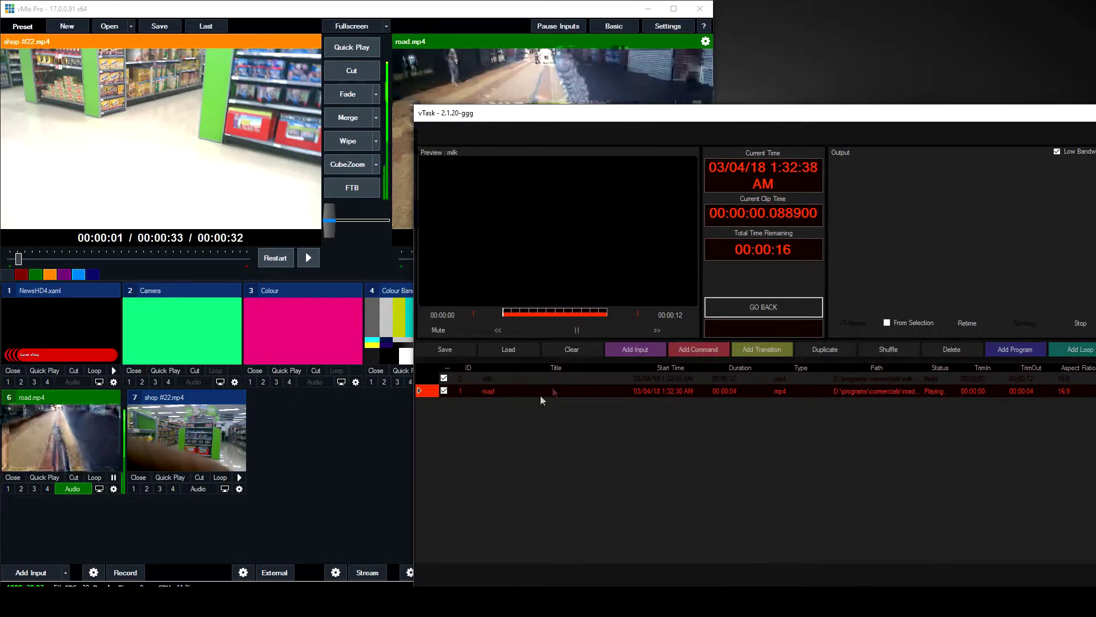
left_click(763, 307)
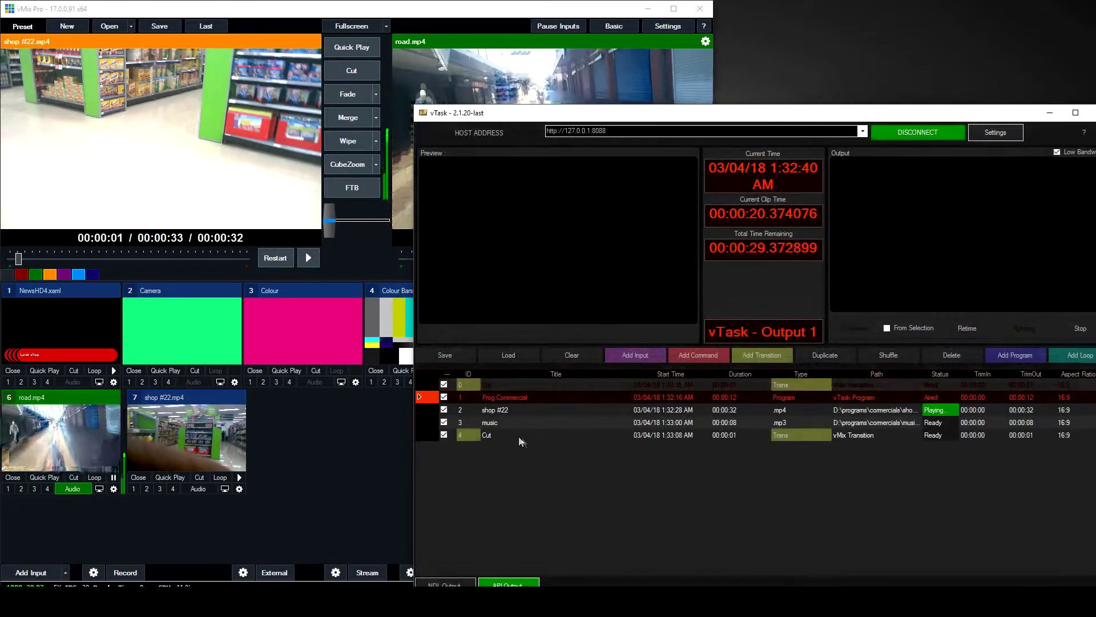
Duplicate Prog Commercial and move Prog:Commercial_Dup_1 between shop #22 and music.
left_click(581, 422)
left_click(584, 397)
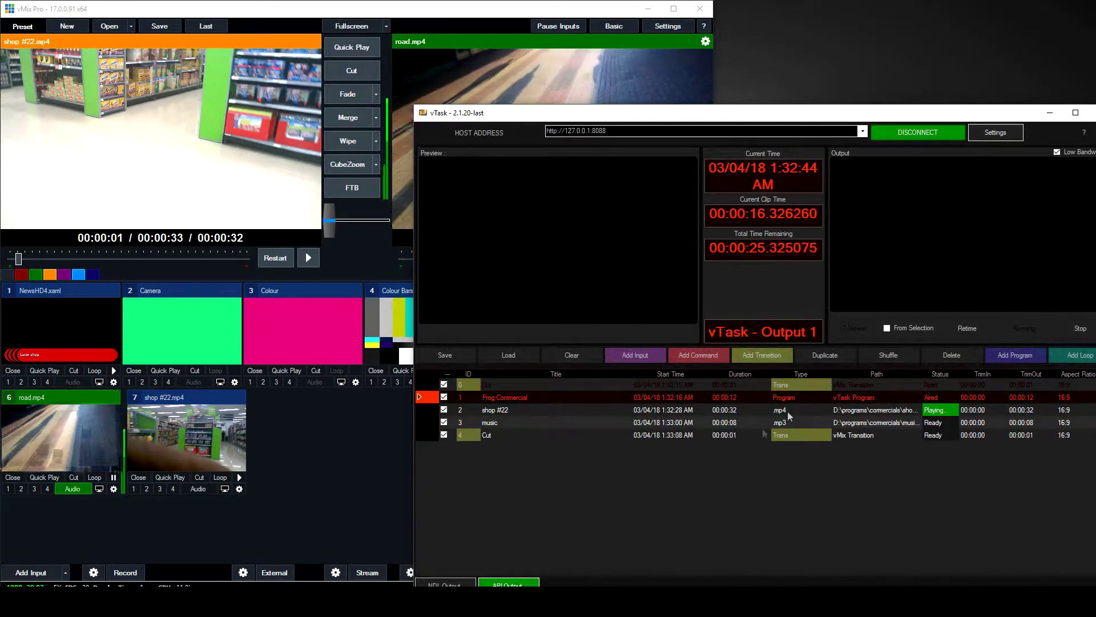
left_click(835, 358)
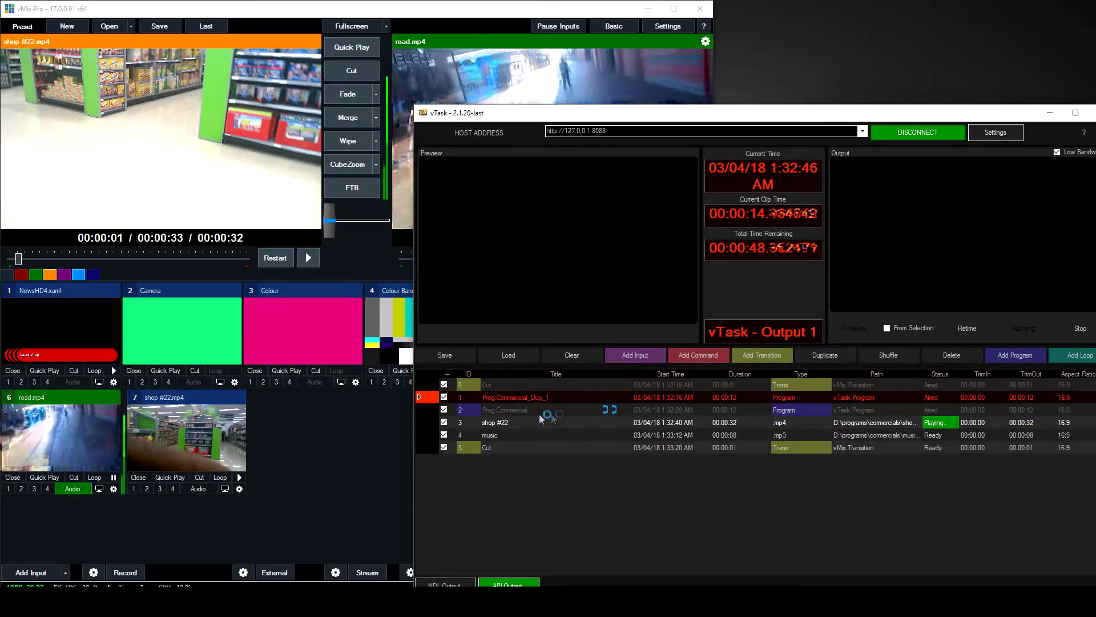
left_click_drag(513, 436, 508, 428)
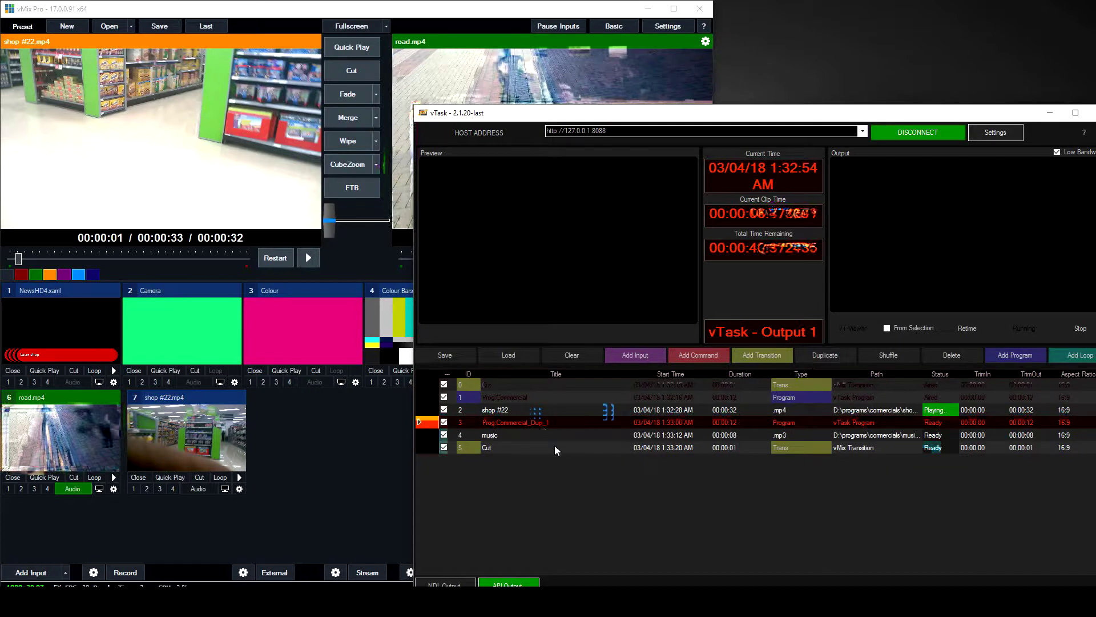
double_click(552, 423)
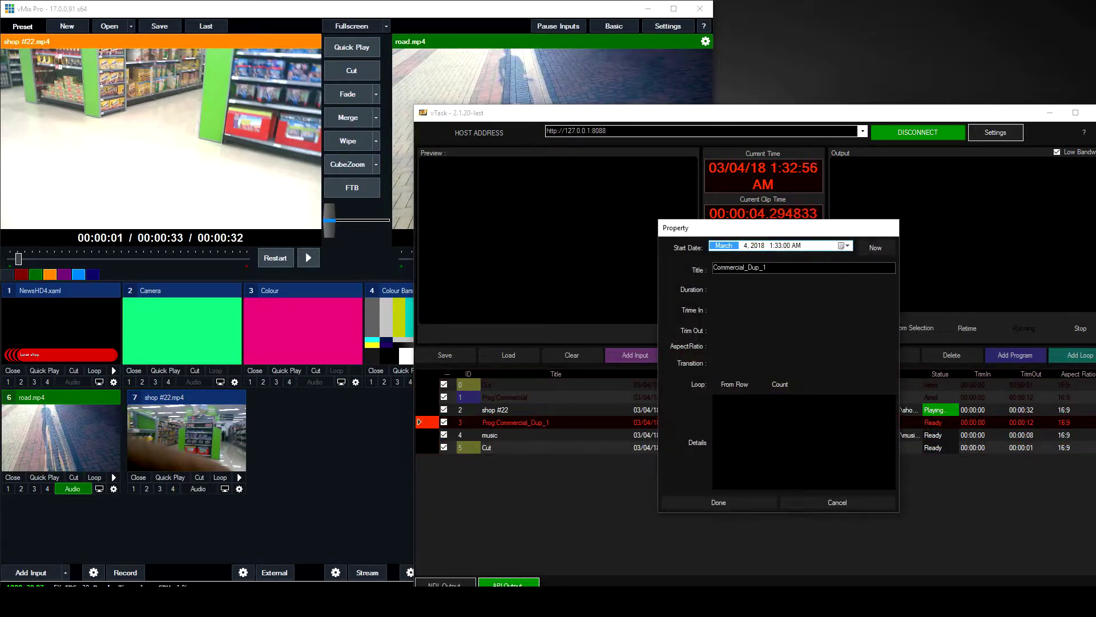
left_click(719, 503)
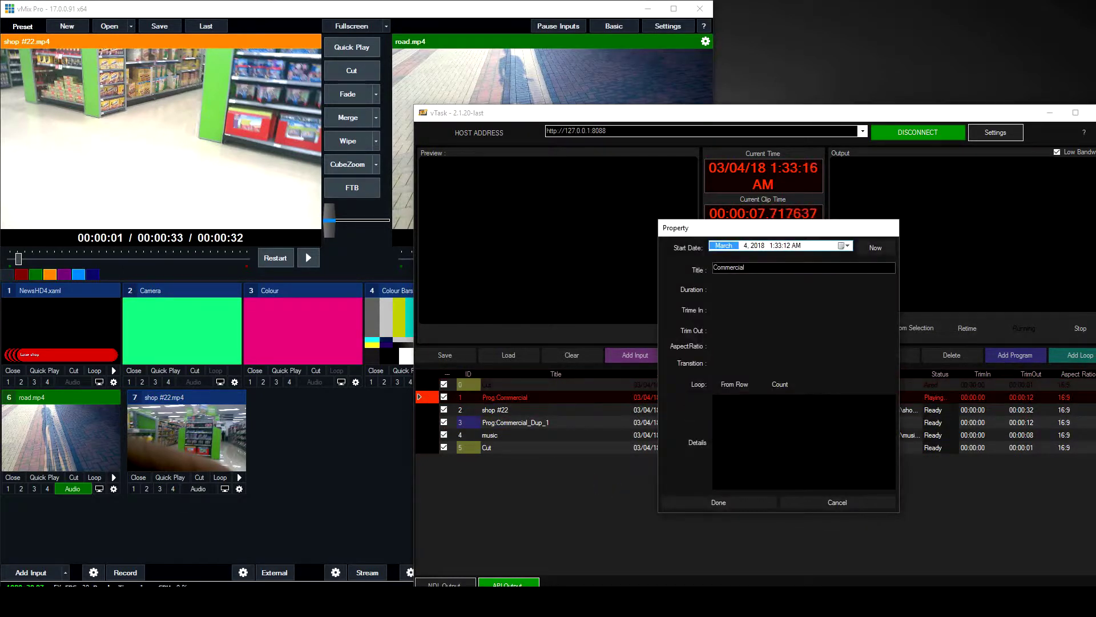
Add a Cut transition above milk in the Commercial list and another Cut at the end.
left_click(837, 502)
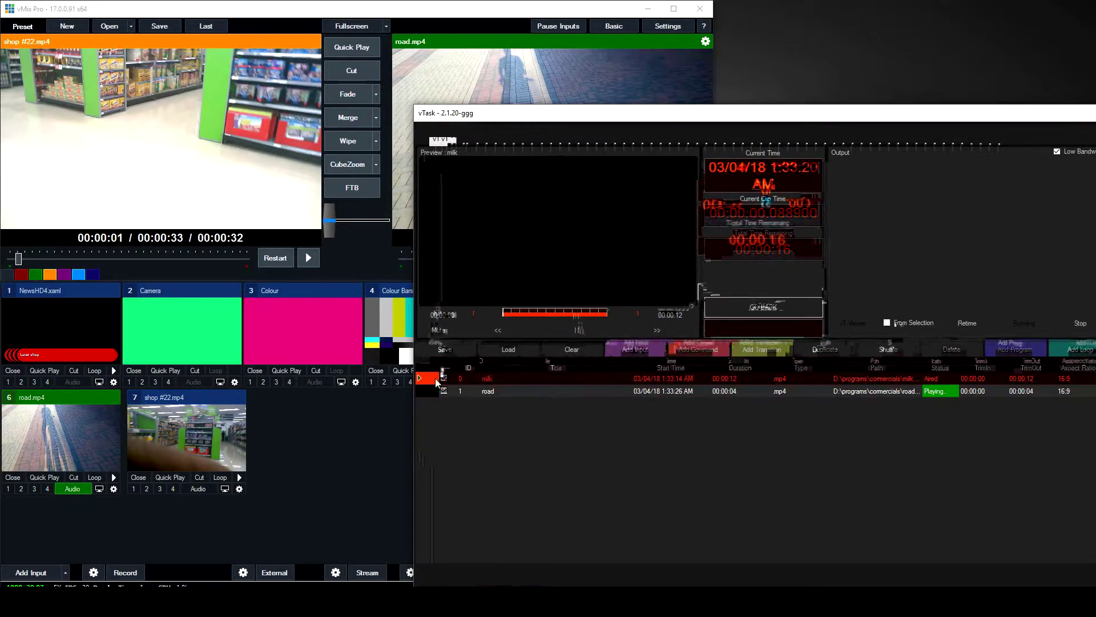
left_click(763, 349)
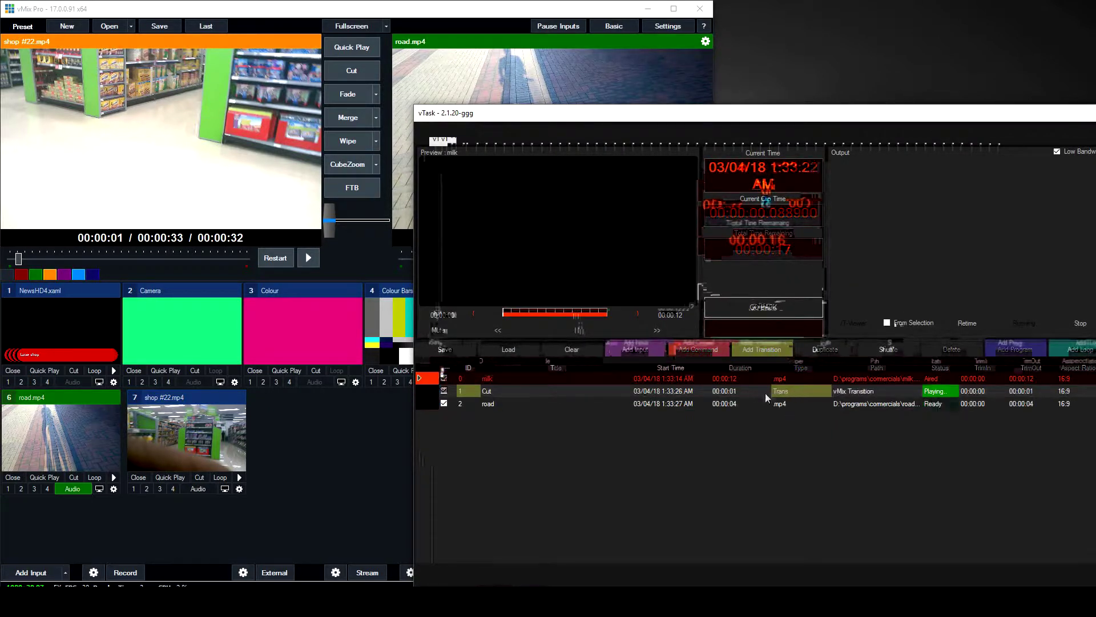
left_click_drag(792, 388, 801, 384)
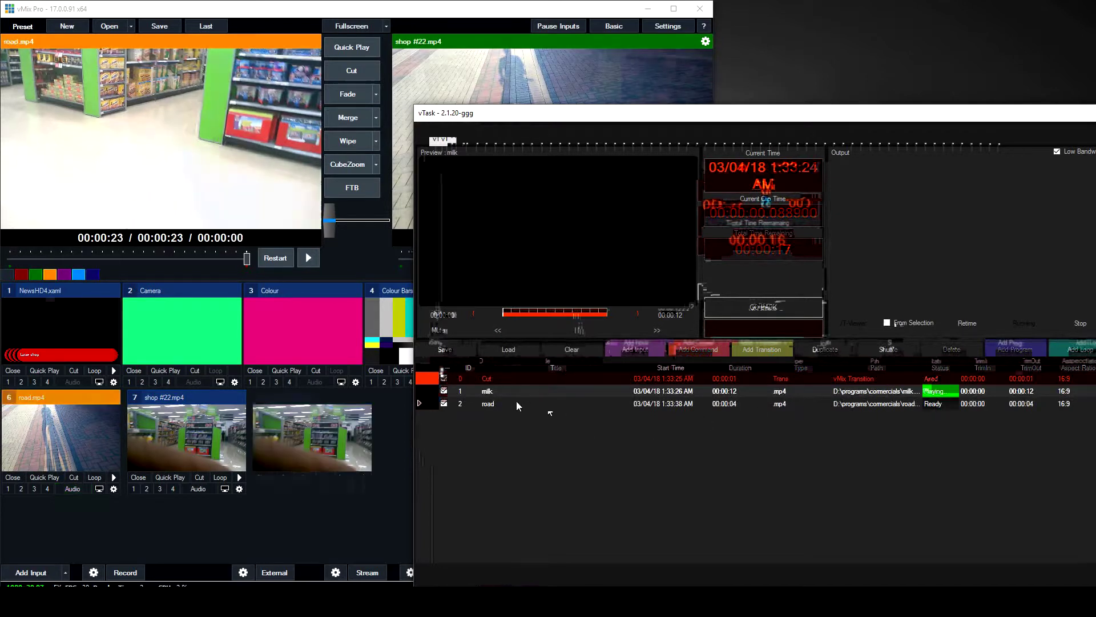
left_click(785, 352)
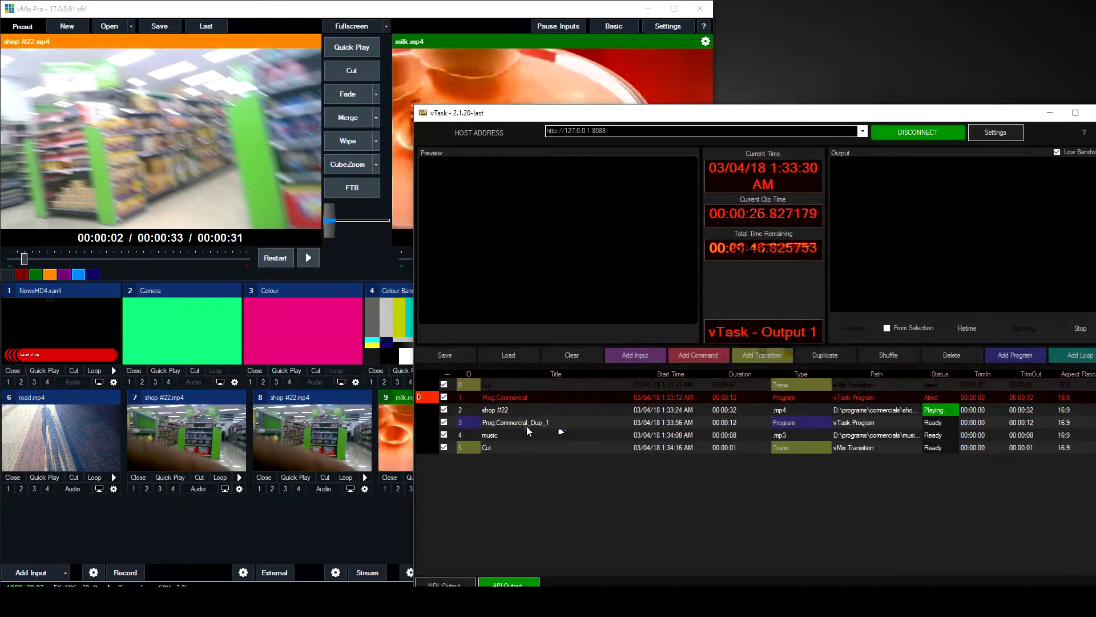
Make Commercial_Dup_1 run Cut, milk, road, Cut by adding leading and trailing Cut transitions.
double_click(534, 423)
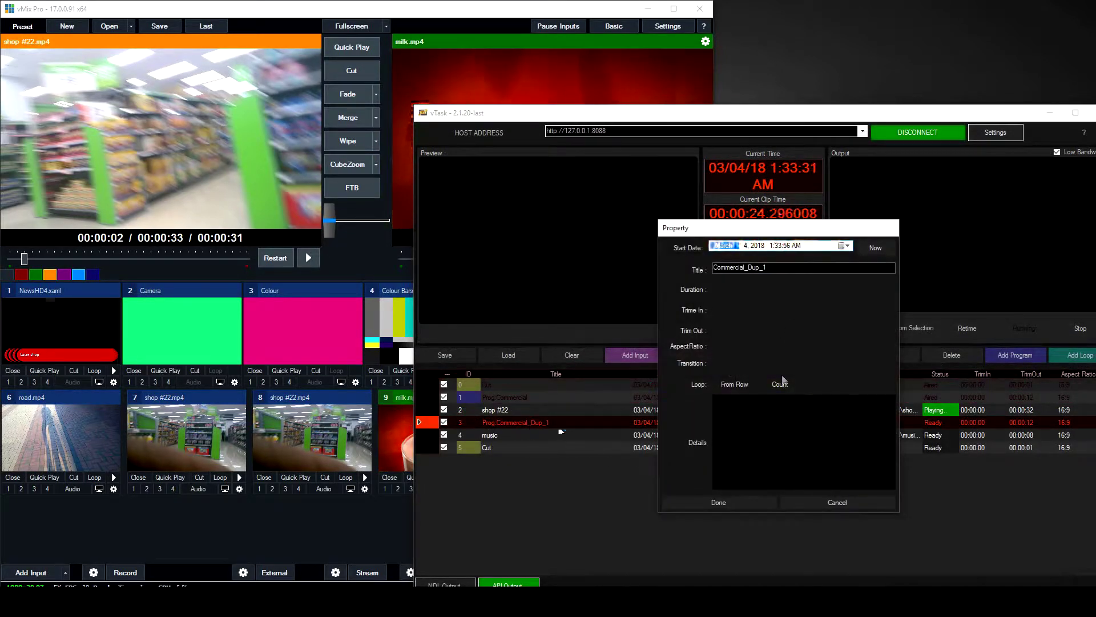
left_click(829, 502)
double_click(790, 423)
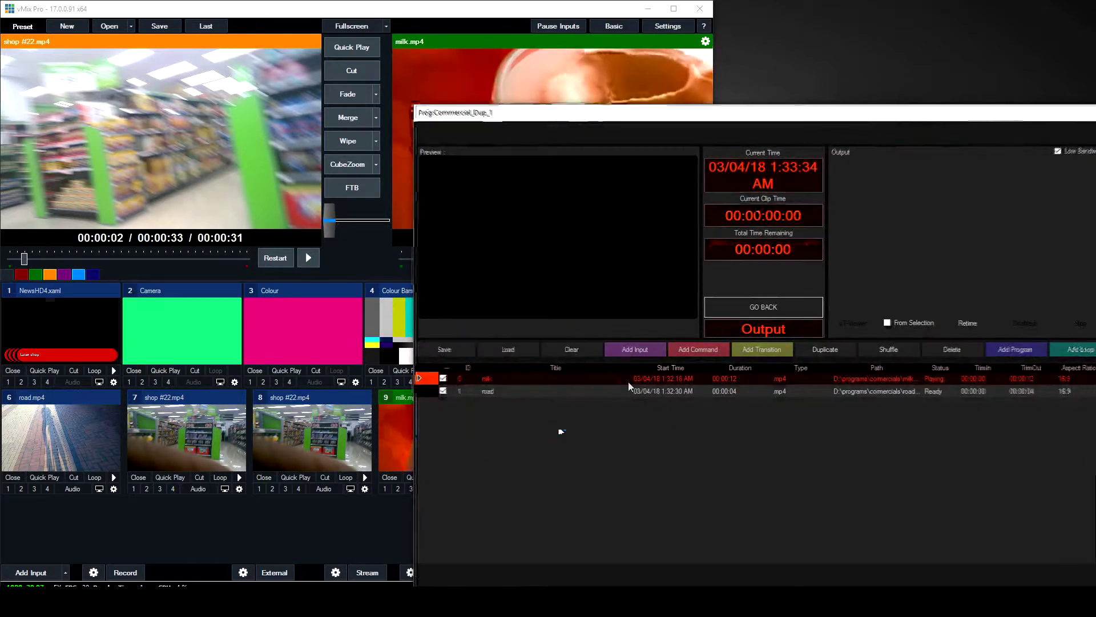
left_click_drag(764, 387, 797, 384)
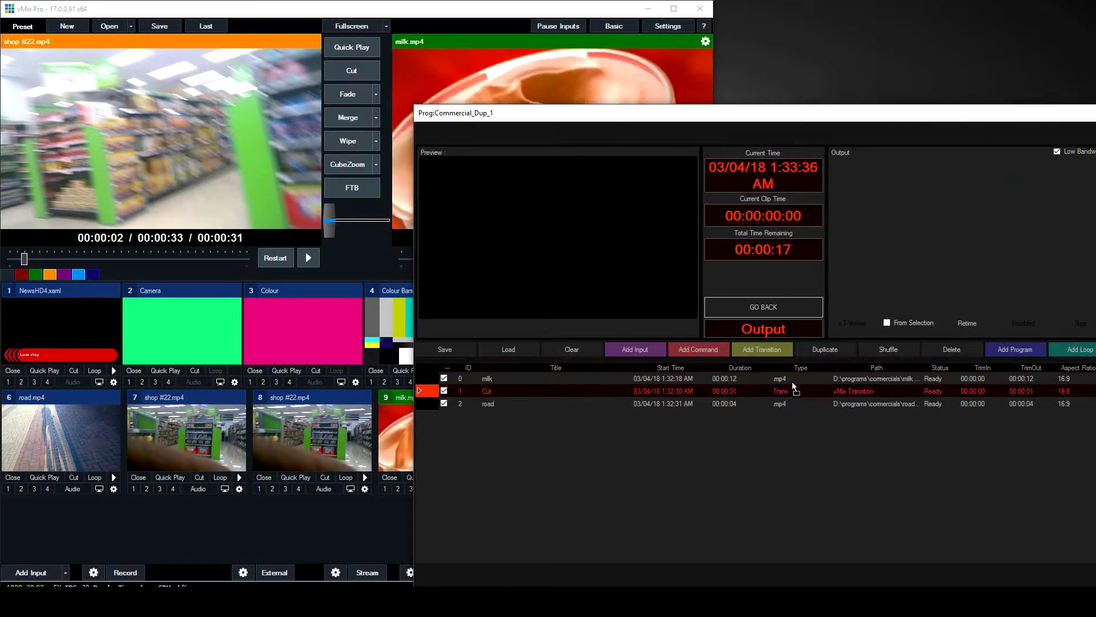
left_click(741, 403)
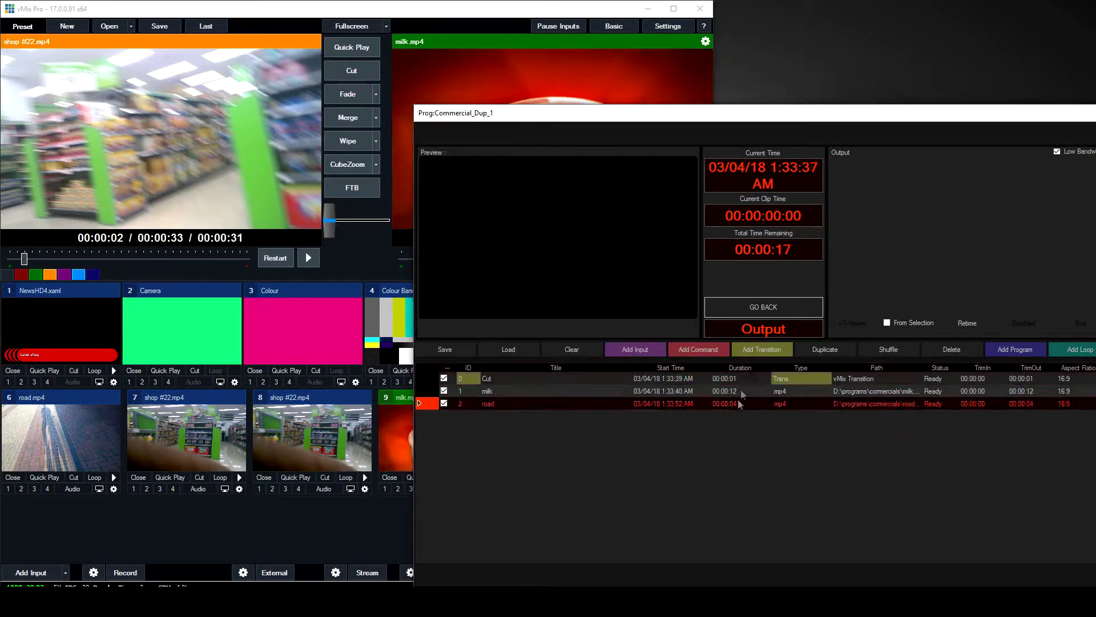
left_click(758, 349)
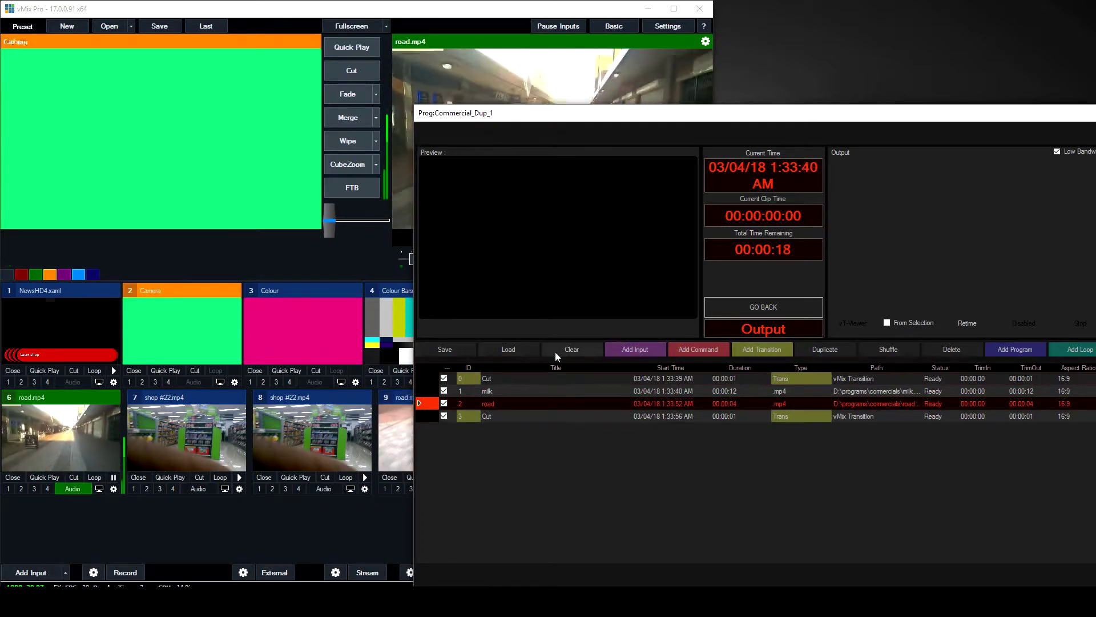
left_click(725, 307)
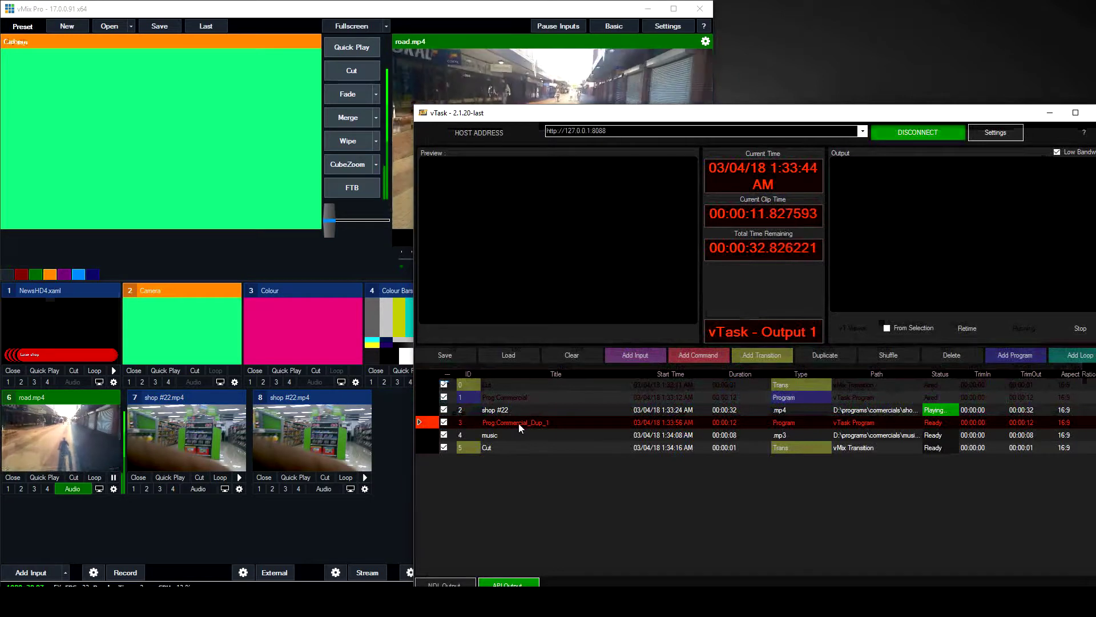
Review the Commercial_Dup_1 properties without changes and select the final Cut row.
double_click(543, 420)
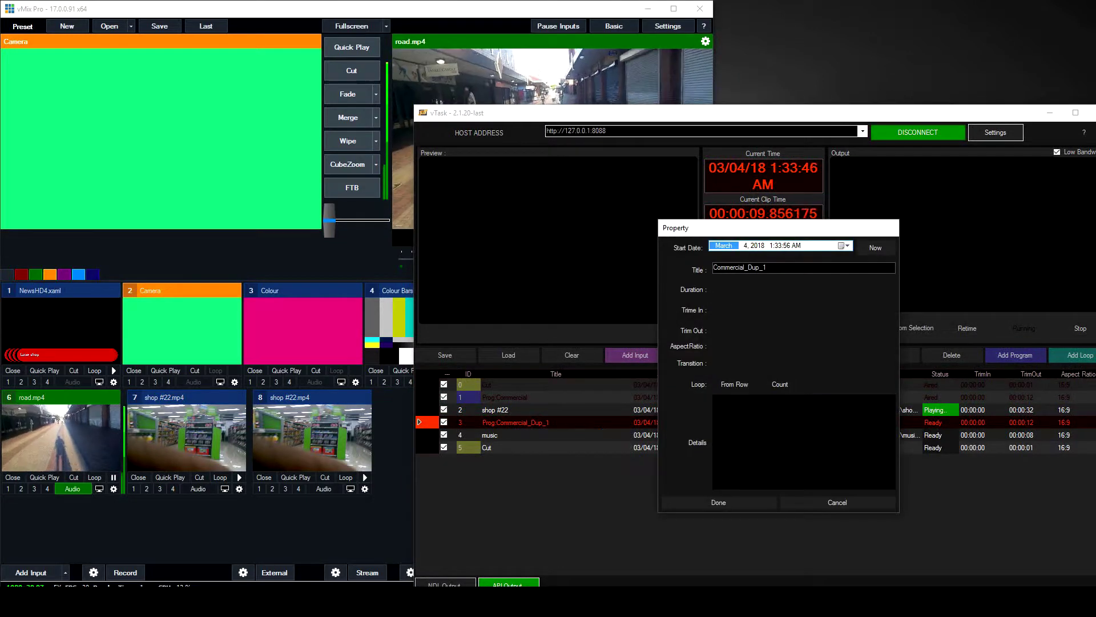
left_click(851, 506)
left_click(549, 437)
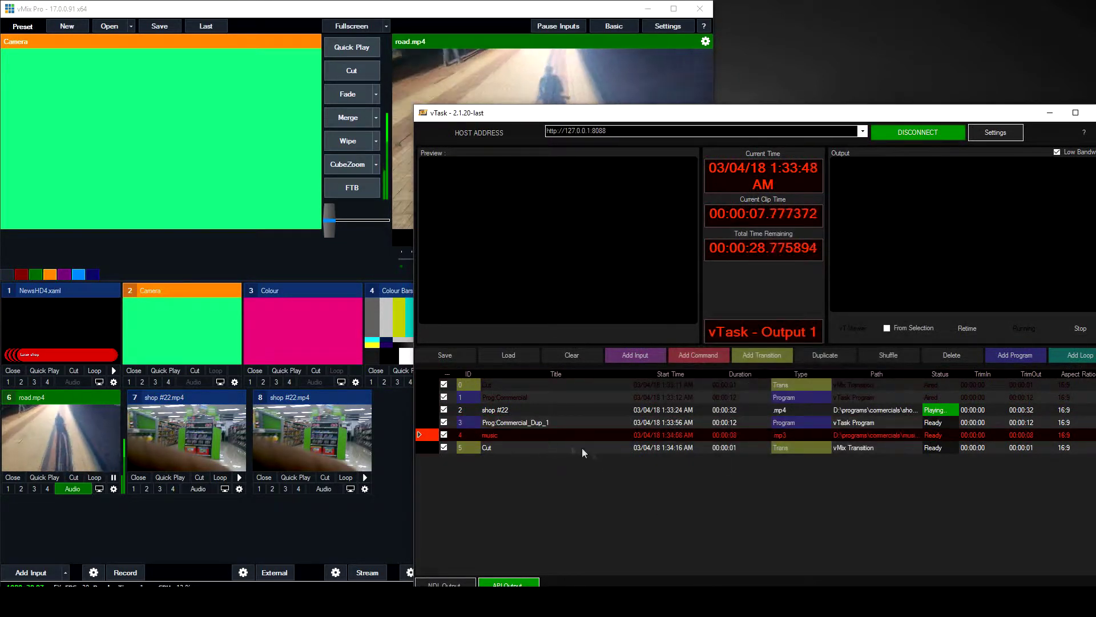
double_click(551, 422)
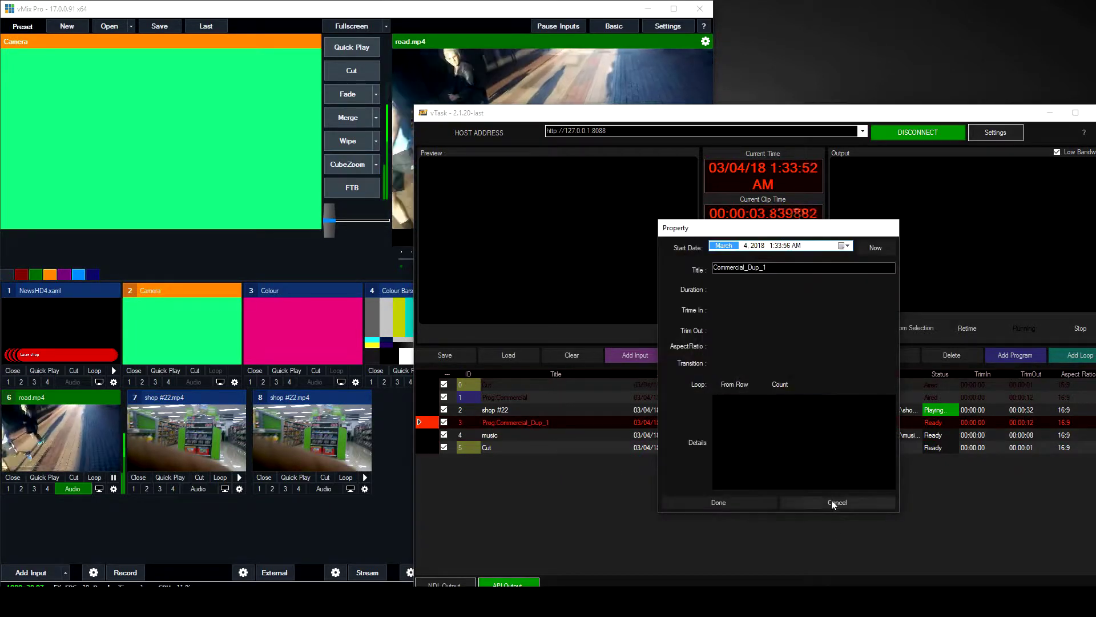
left_click(835, 505)
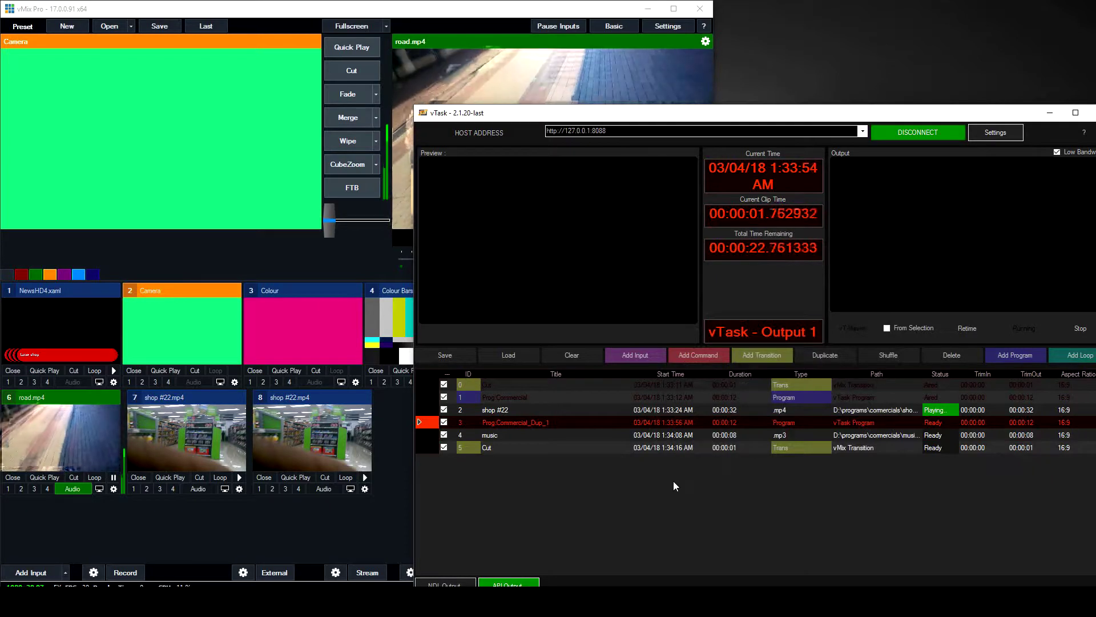
left_click(875, 447)
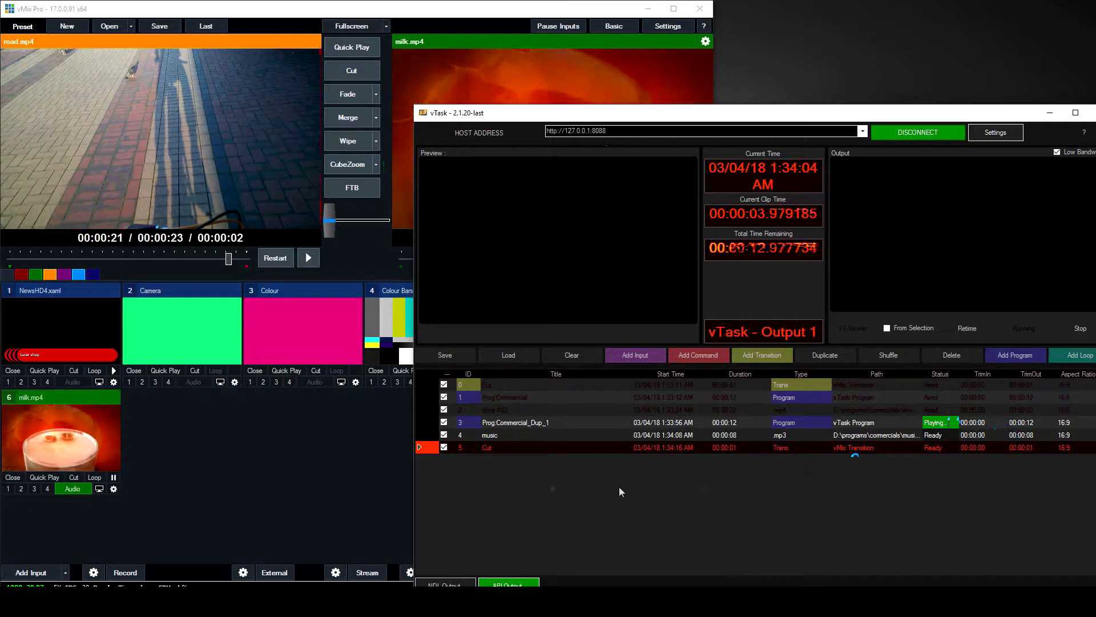
Save the schedule as test.tsk, overwriting the existing file of that name.
key("ctrl+s")
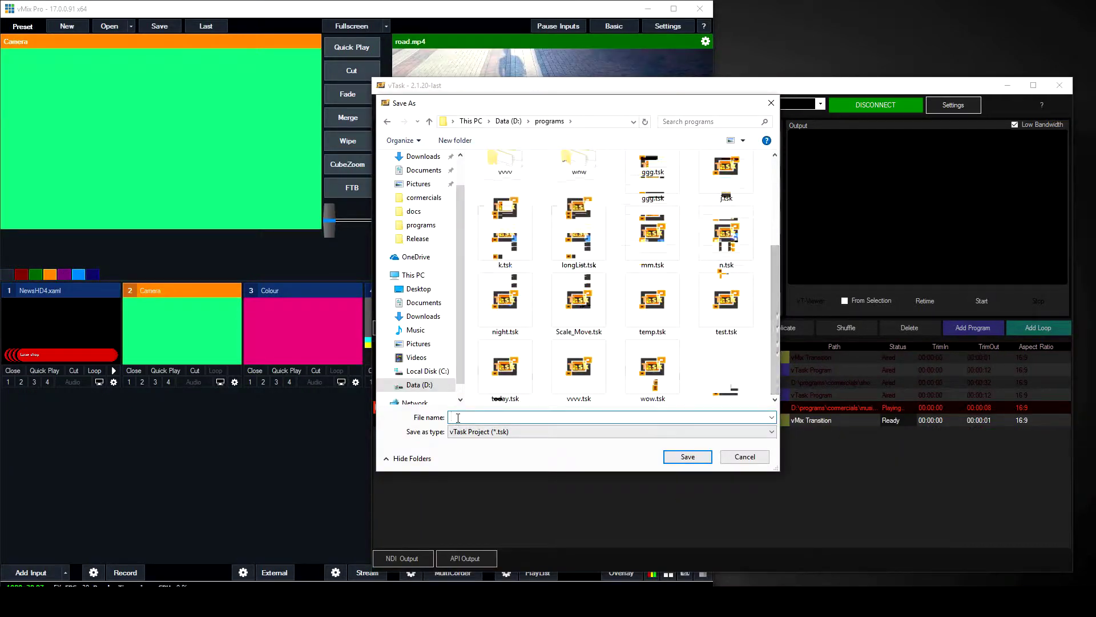
type("test")
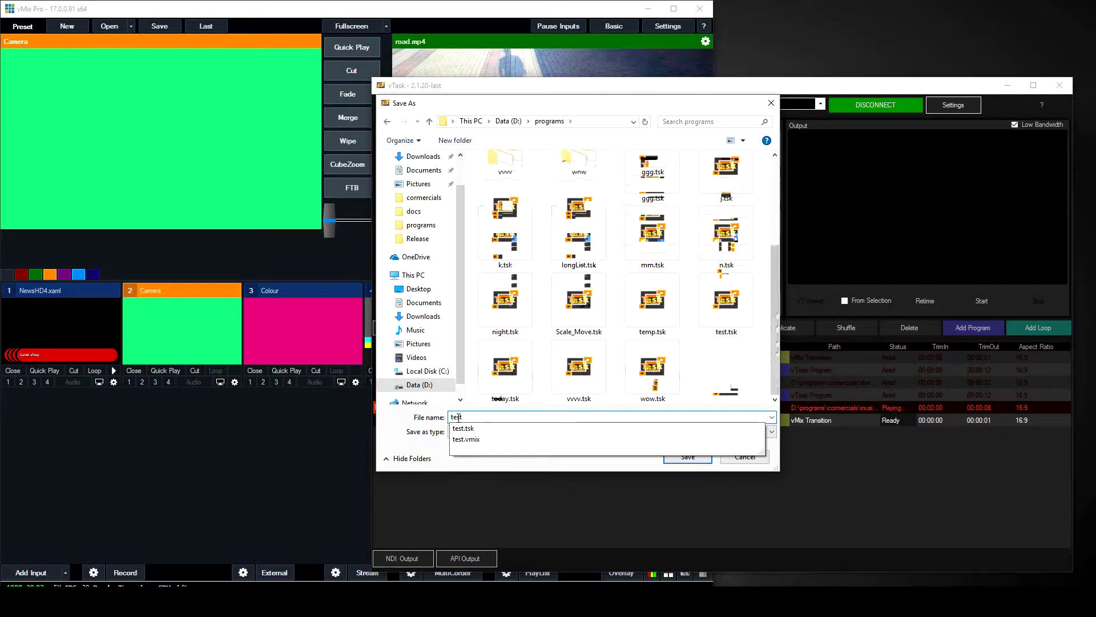
key("Return")
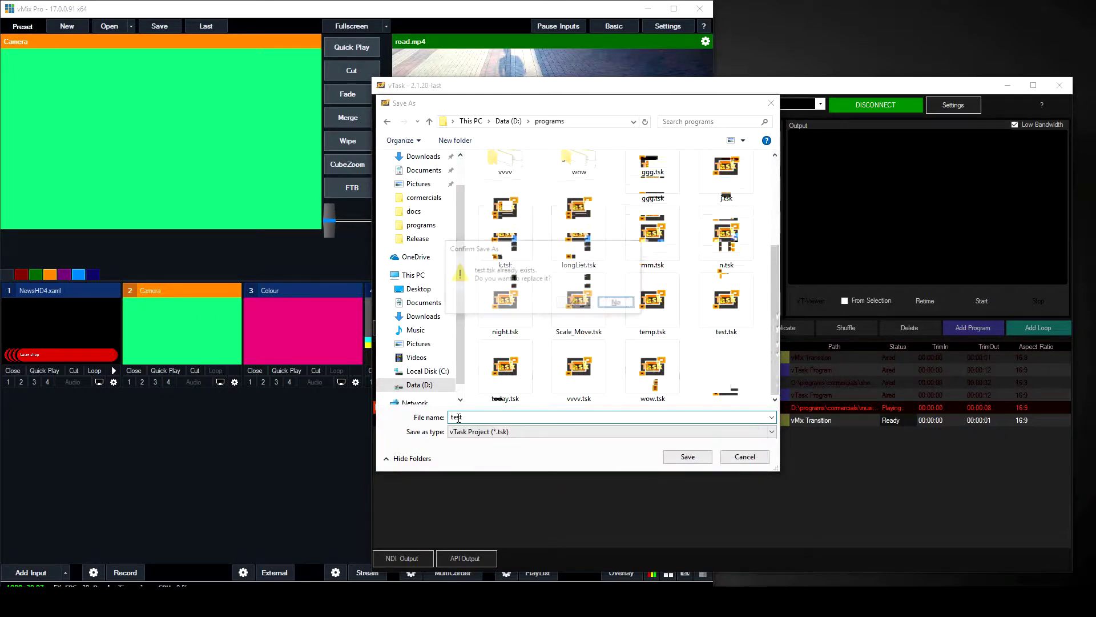
left_click(575, 303)
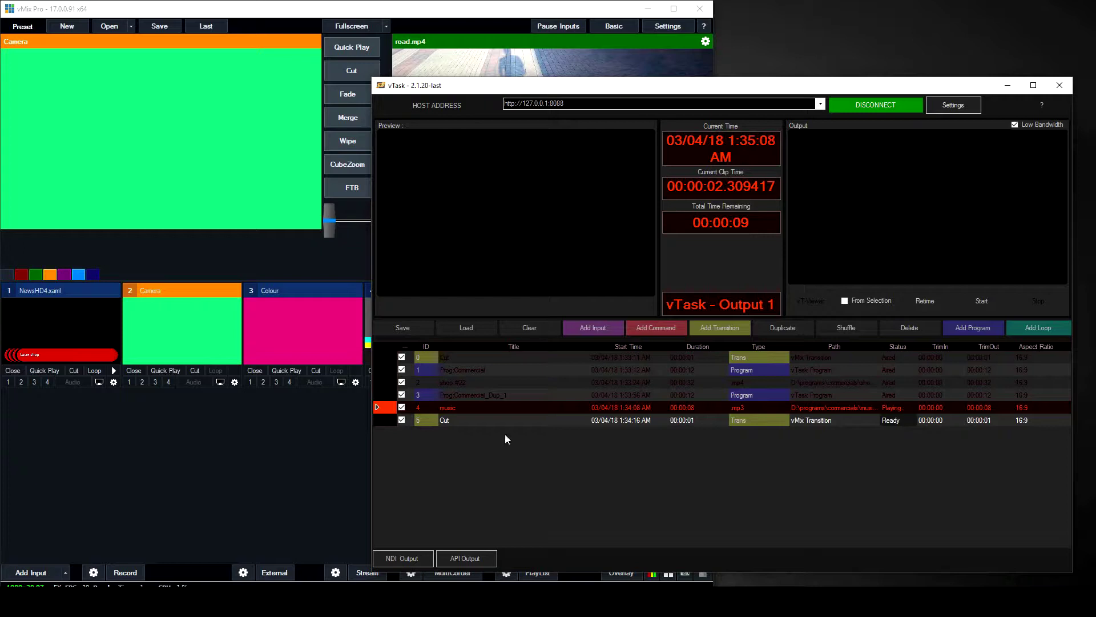
Cue the schedule to row 0 and load test_Commercial.tsk from the test folder.
left_click(384, 357)
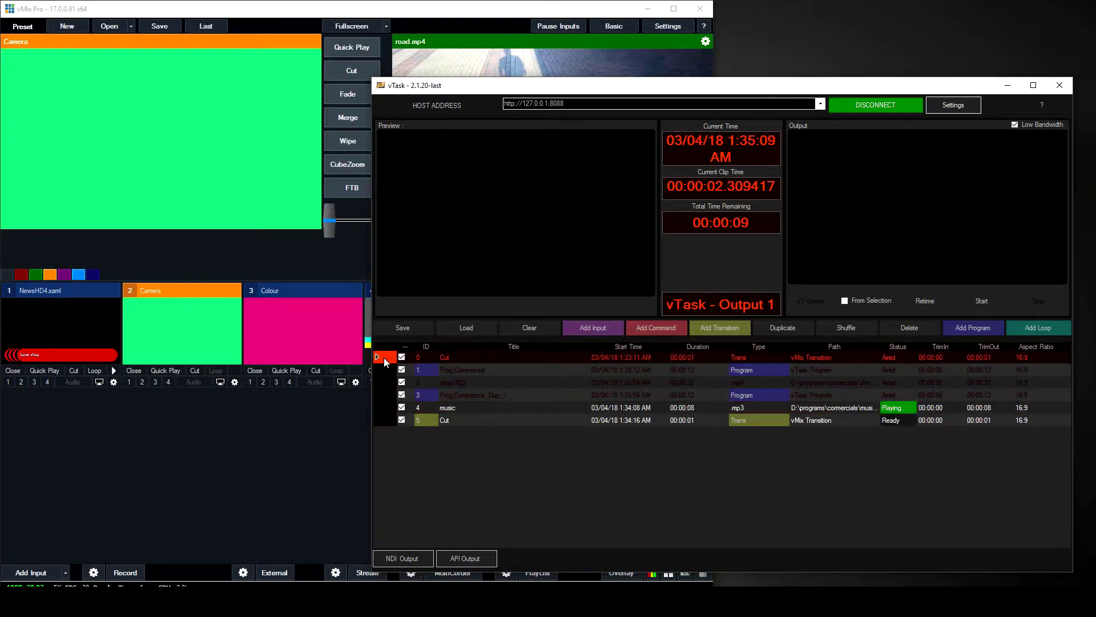
left_click(479, 329)
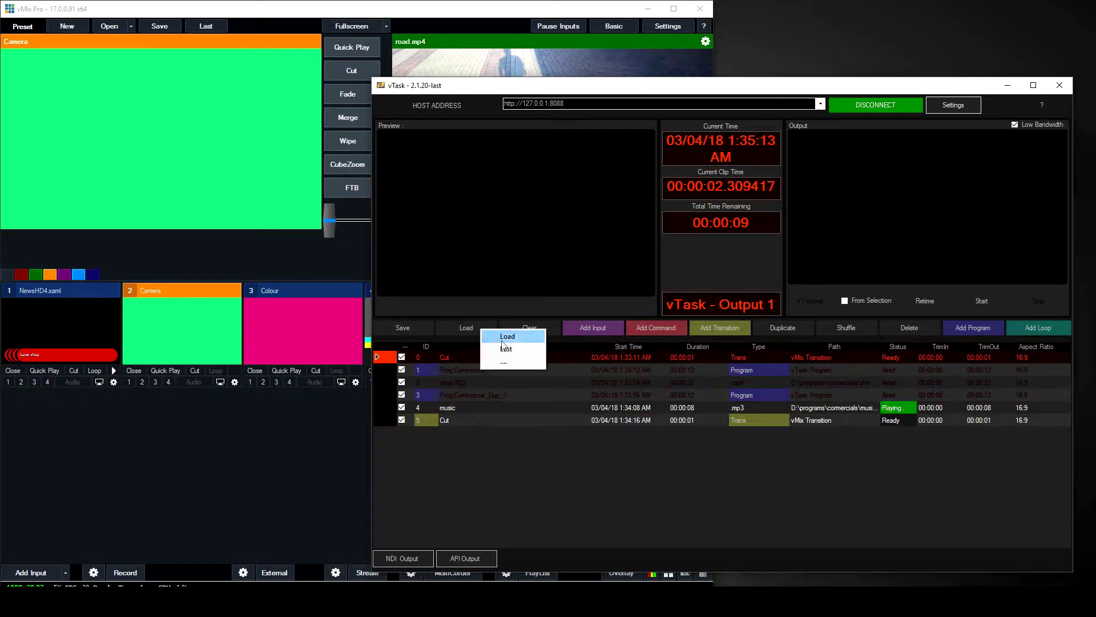
left_click(517, 337)
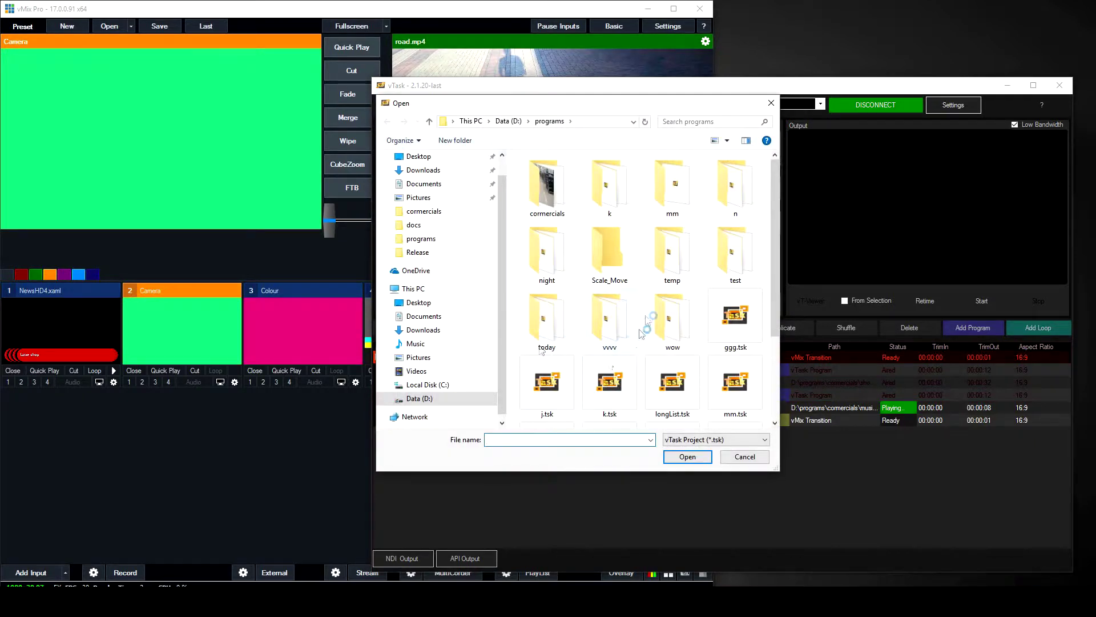
double_click(736, 255)
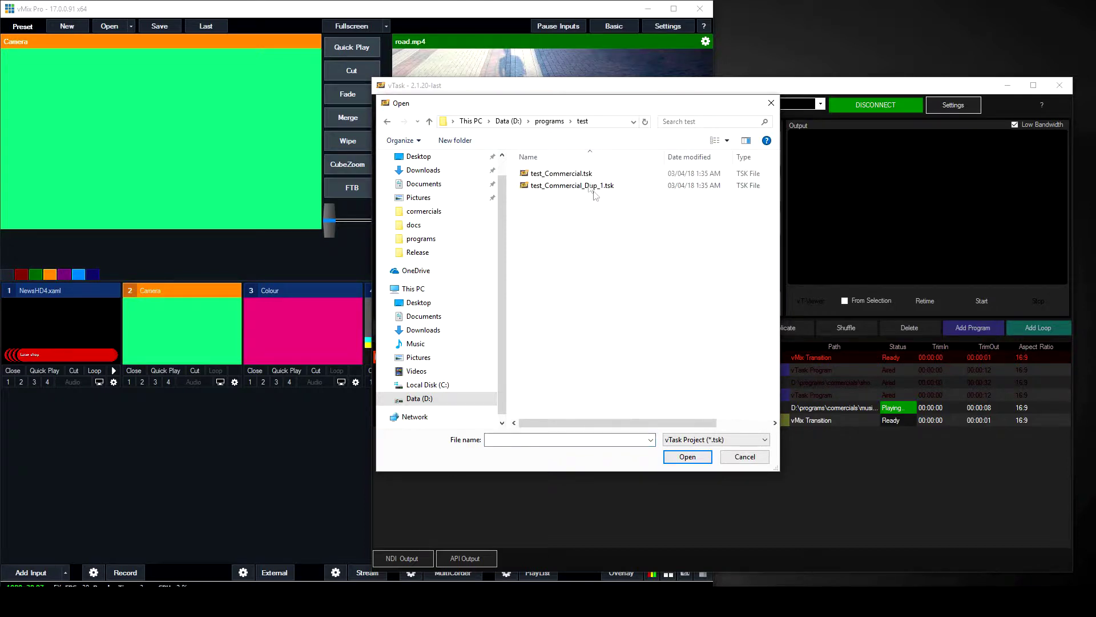
left_click(587, 176)
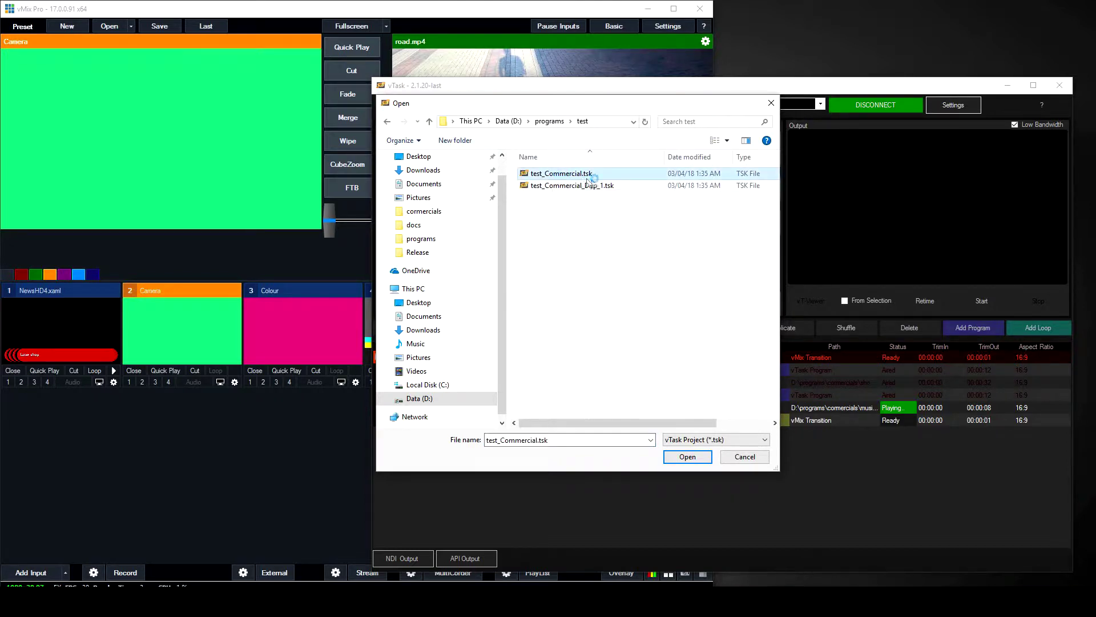
left_click(565, 188)
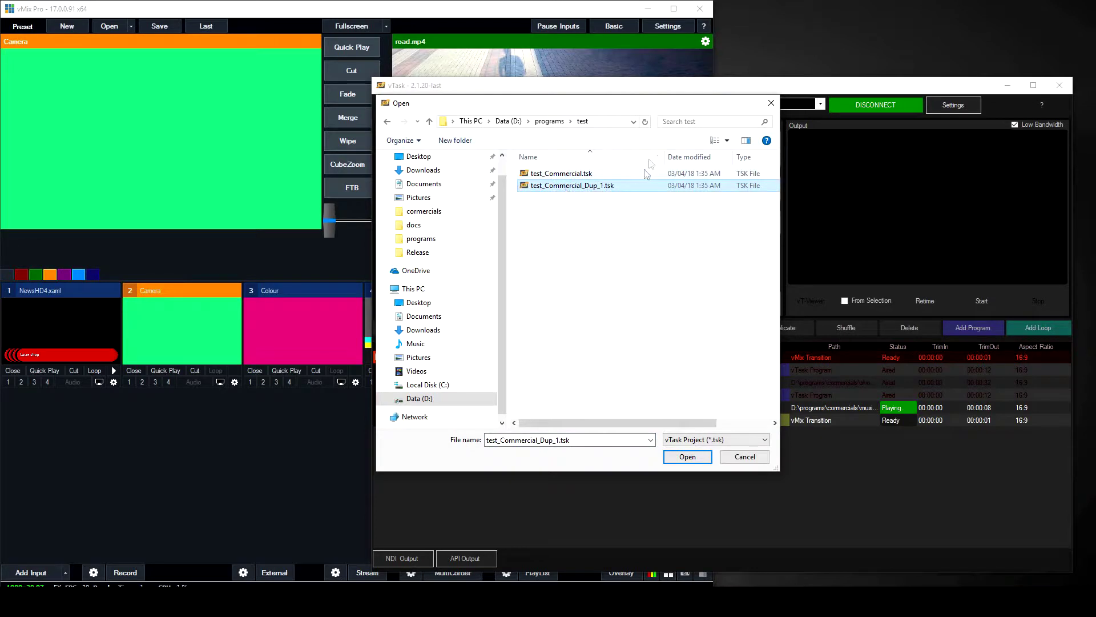
left_click_drag(651, 106, 298, 130)
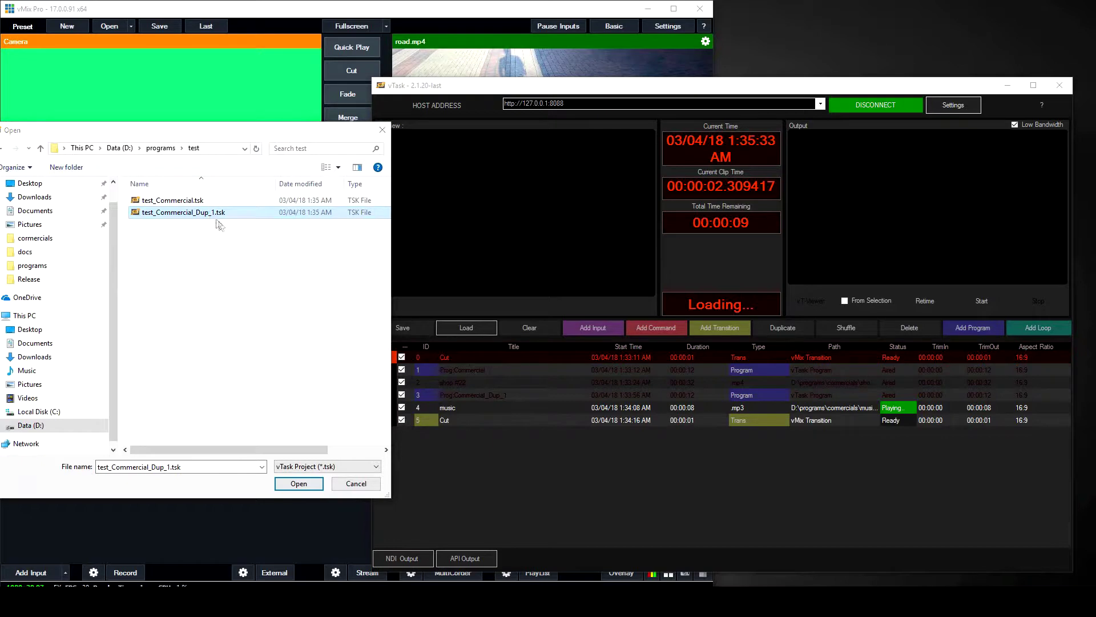
left_click(182, 202)
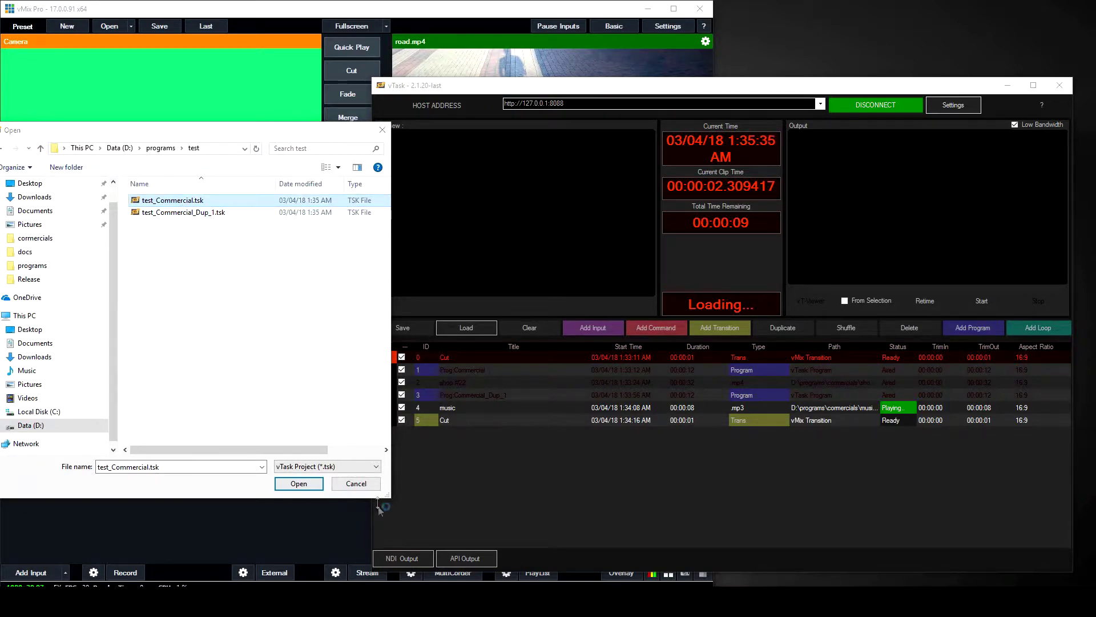
left_click(304, 485)
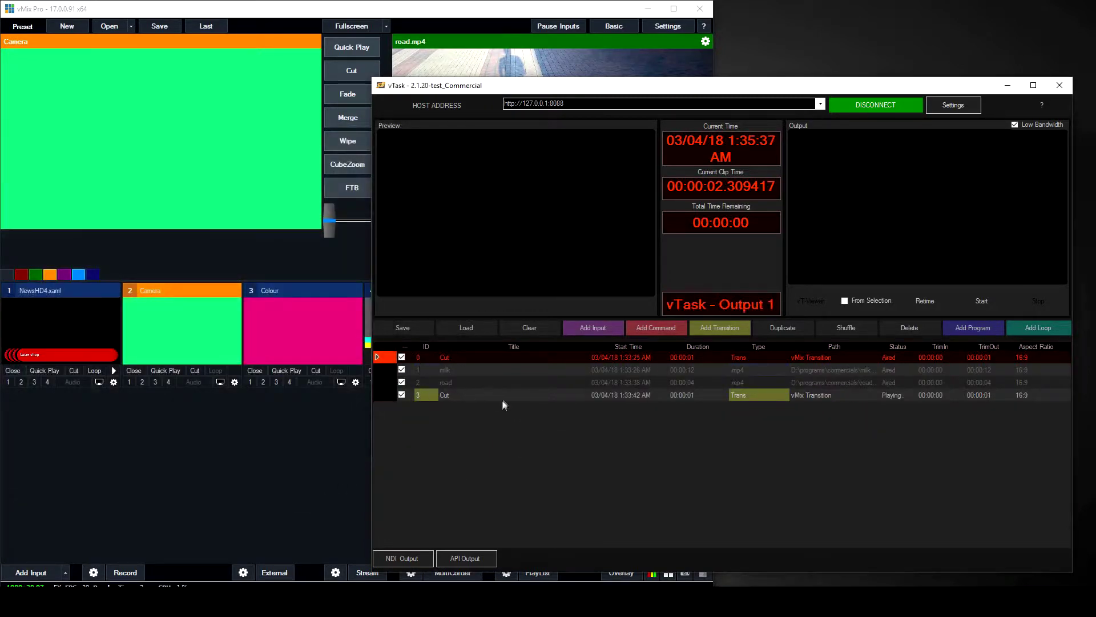
Load the test_Commercial_Dup_1.tsk project.
left_click(466, 327)
left_click(514, 336)
left_click(200, 212)
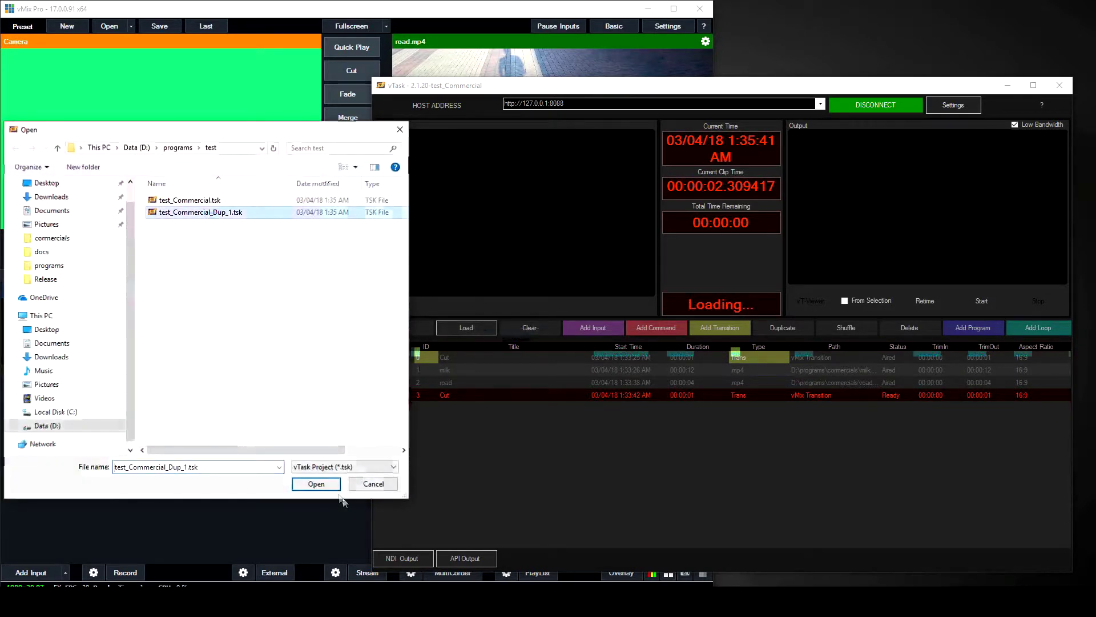
left_click(317, 484)
Load test.tsk from the programs folder.
left_click(467, 328)
left_click(496, 337)
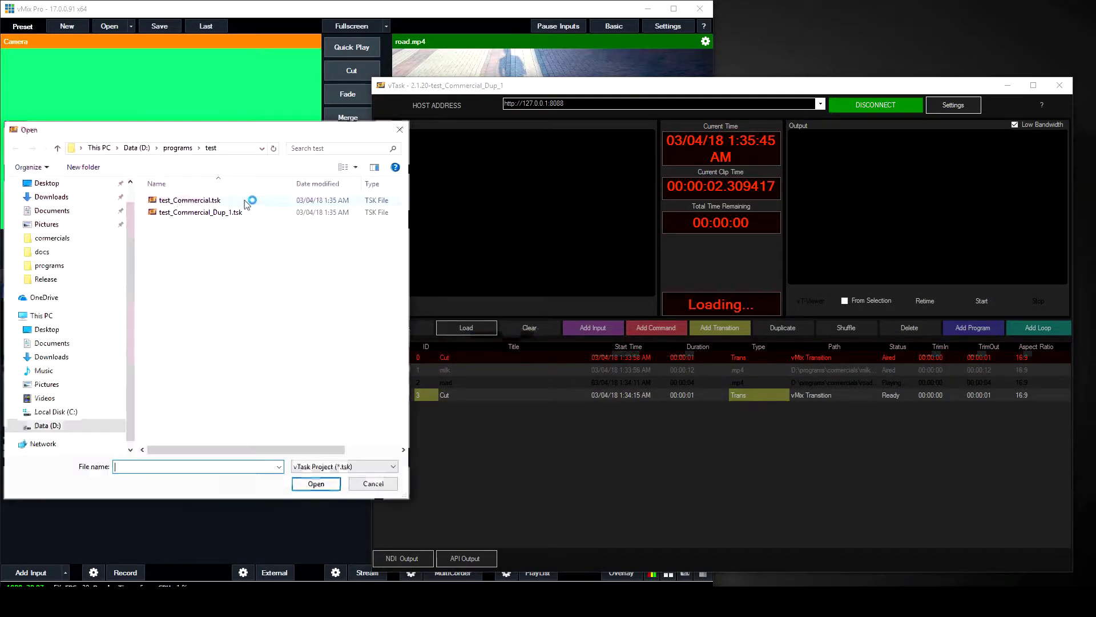
left_click(178, 148)
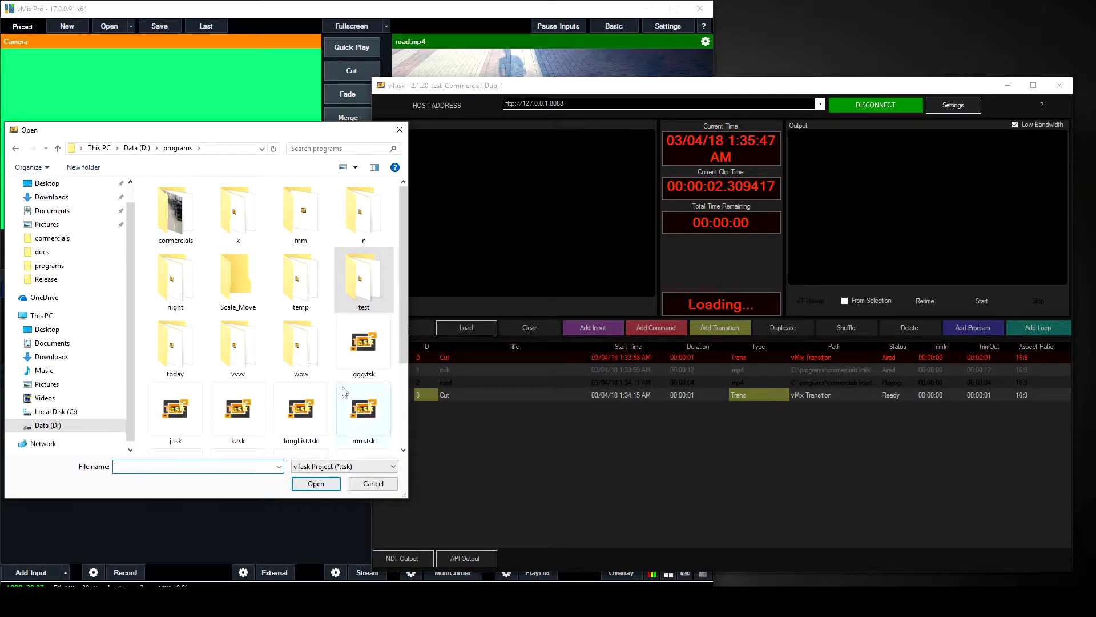
scroll(345, 392, "down", 2)
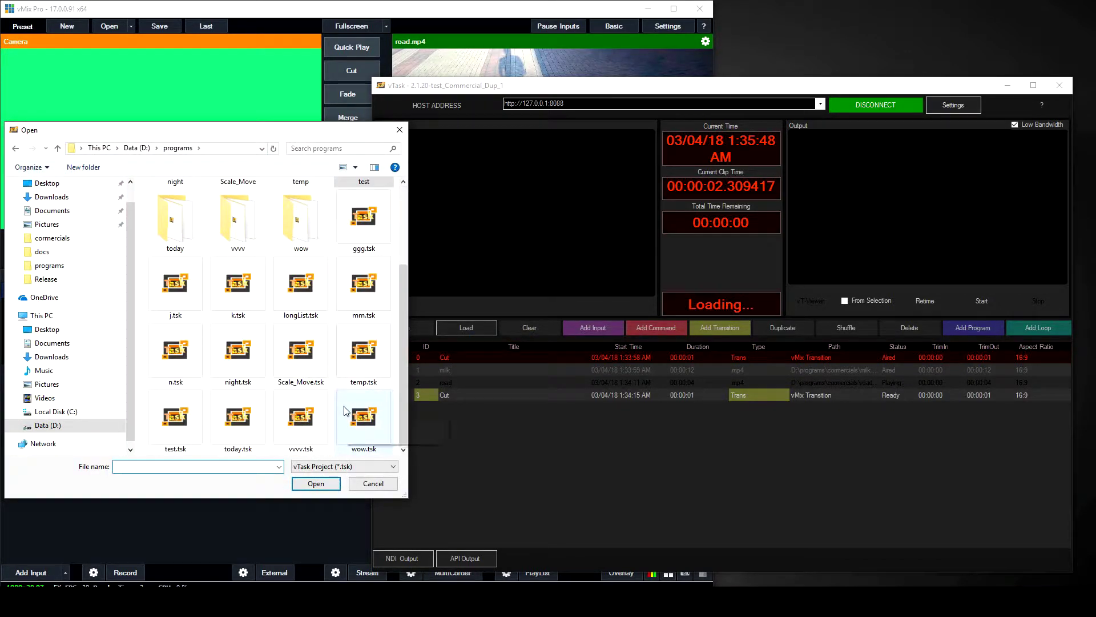
double_click(321, 357)
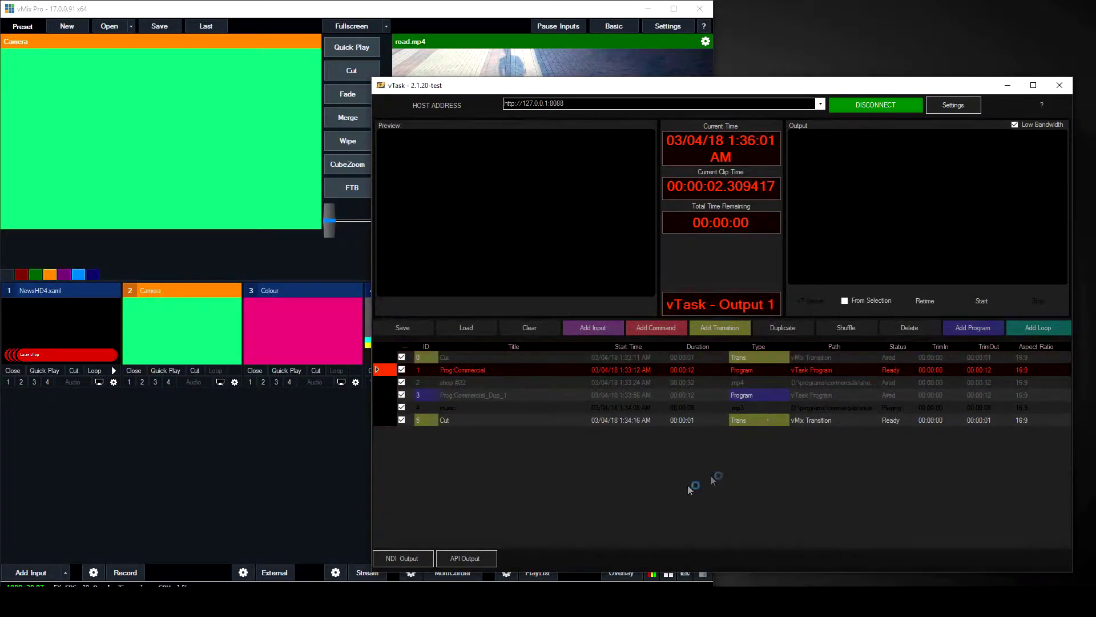
Clear all rows from the schedule and dismiss the 'never been saved' warning.
left_click(523, 327)
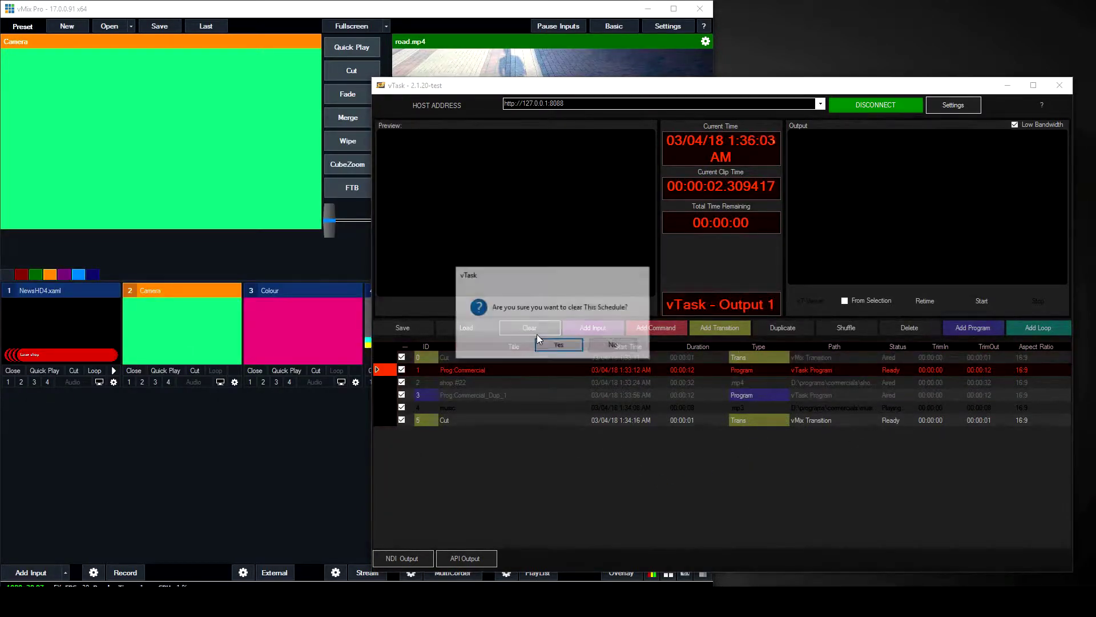
left_click(561, 346)
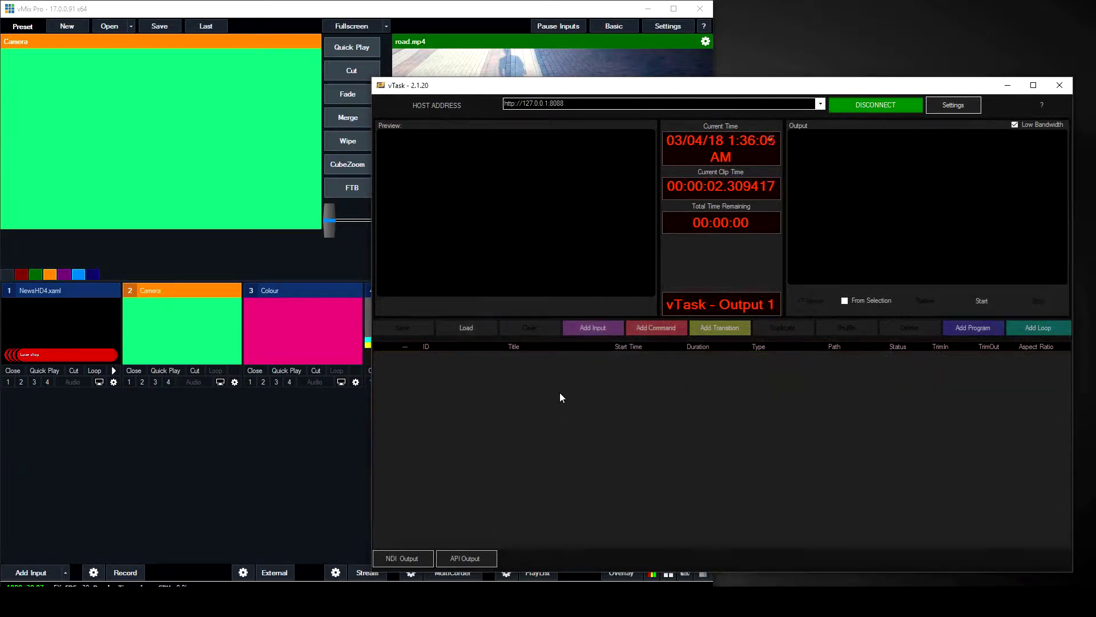
left_click(972, 327)
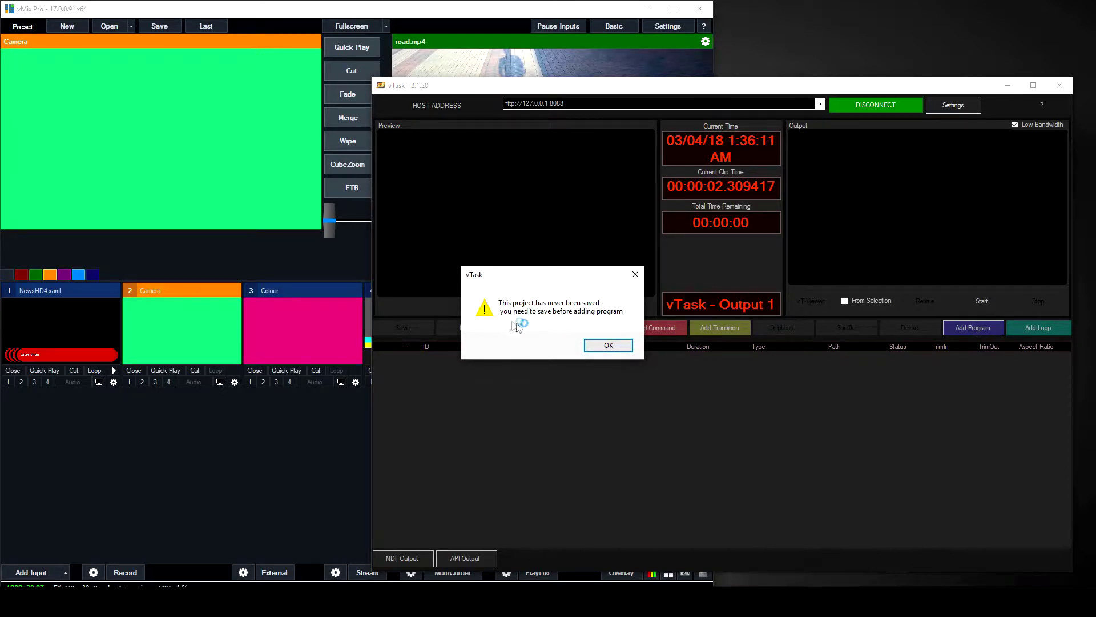
left_click(610, 345)
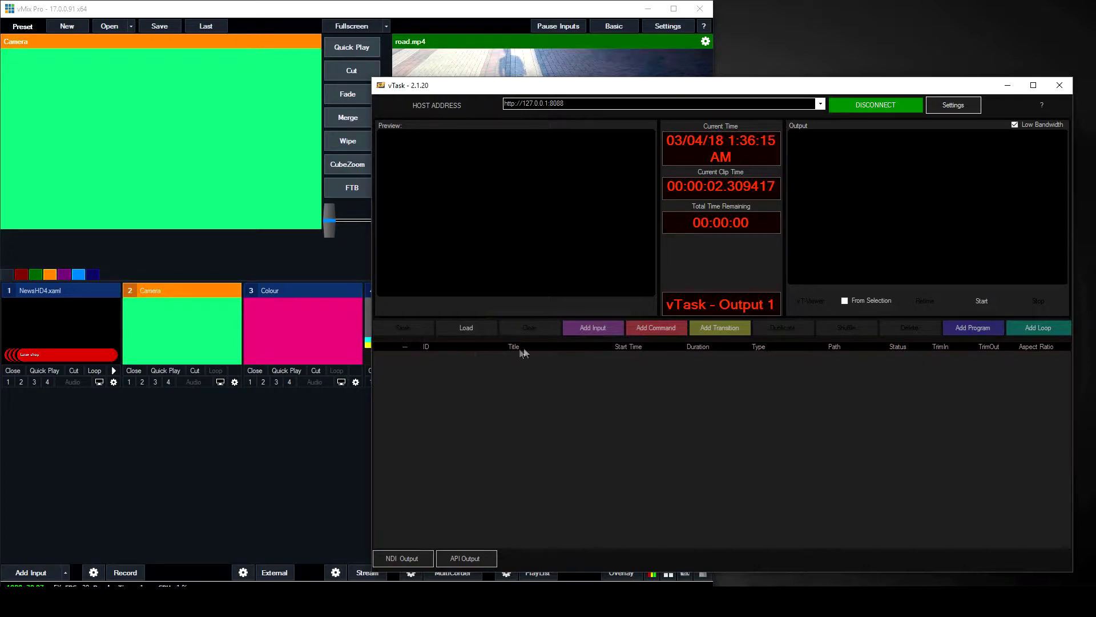
Insert a Cut transition as the first row of the empty schedule.
left_click(578, 326)
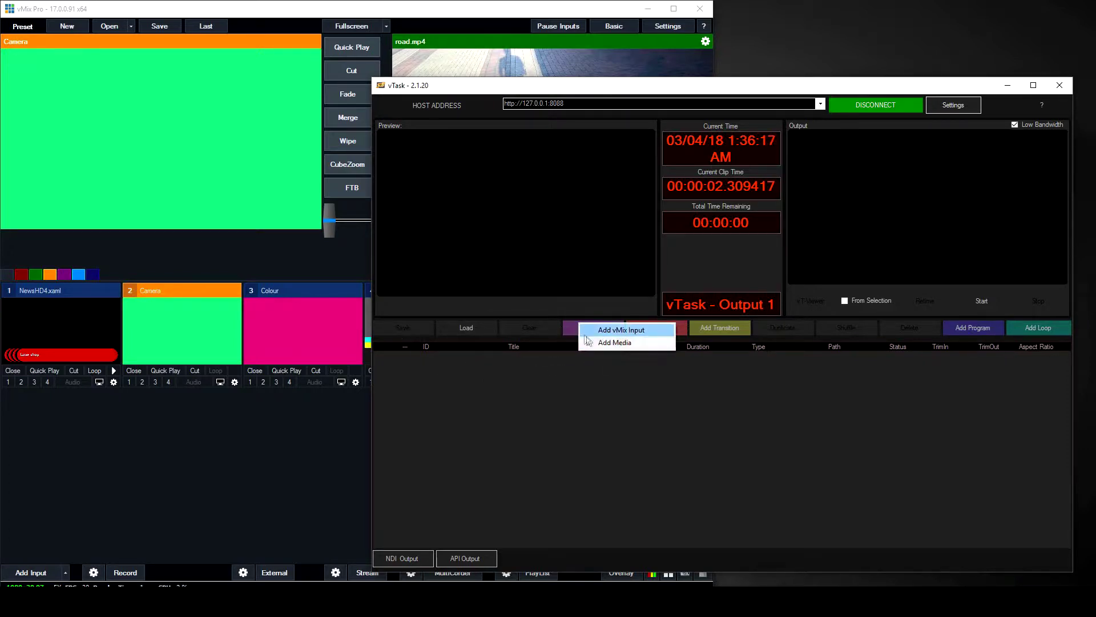
left_click(625, 419)
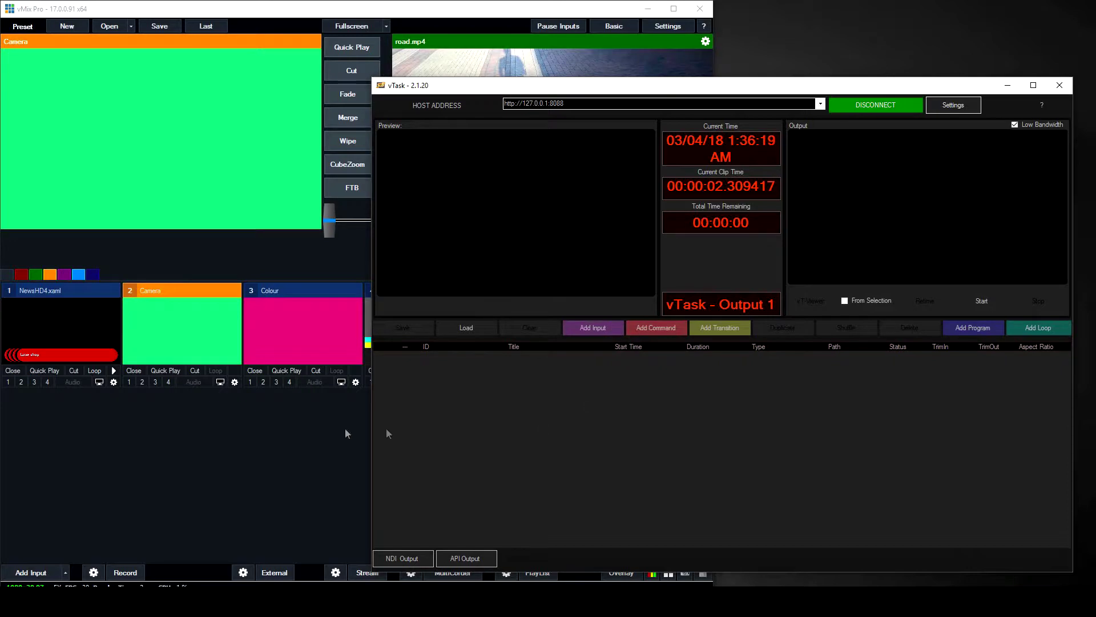
left_click(718, 327)
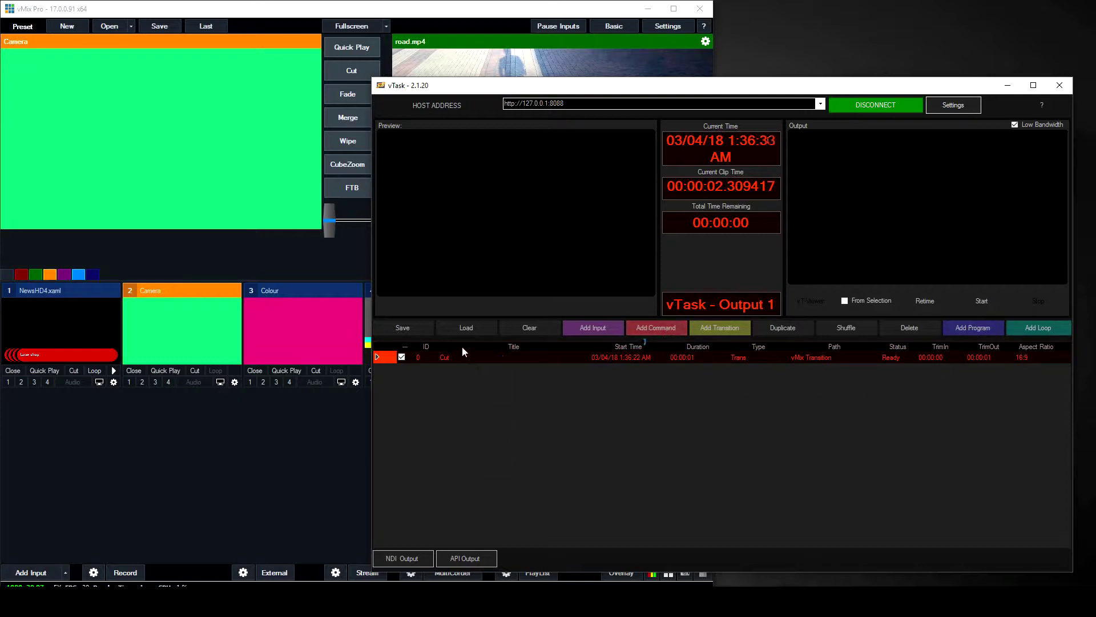
Open the Load options and close them without loading a project.
left_click(461, 328)
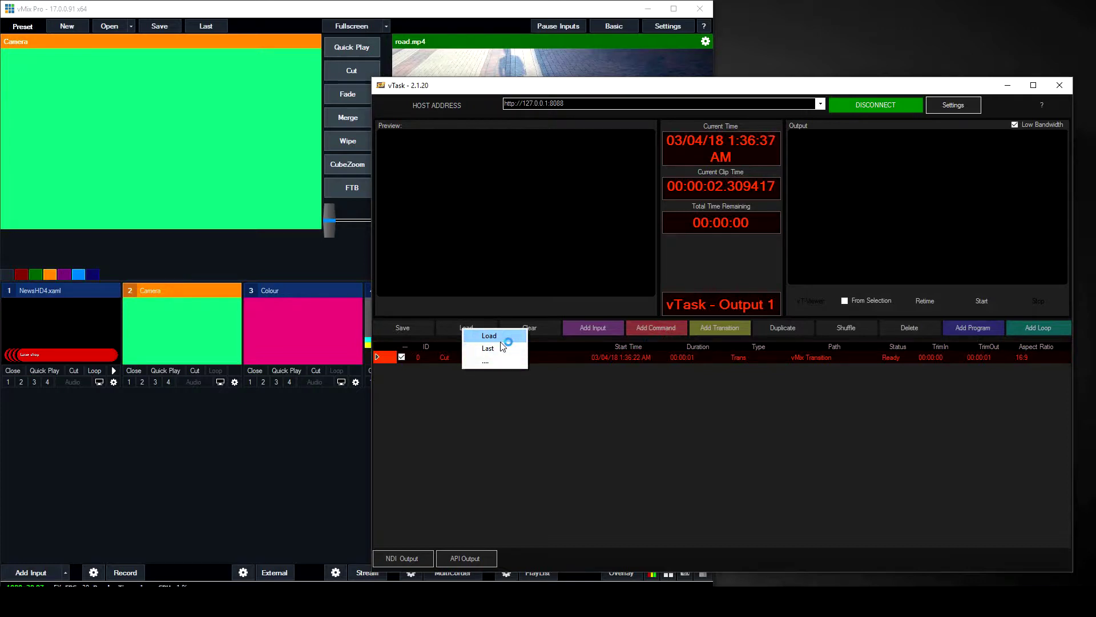
left_click(509, 412)
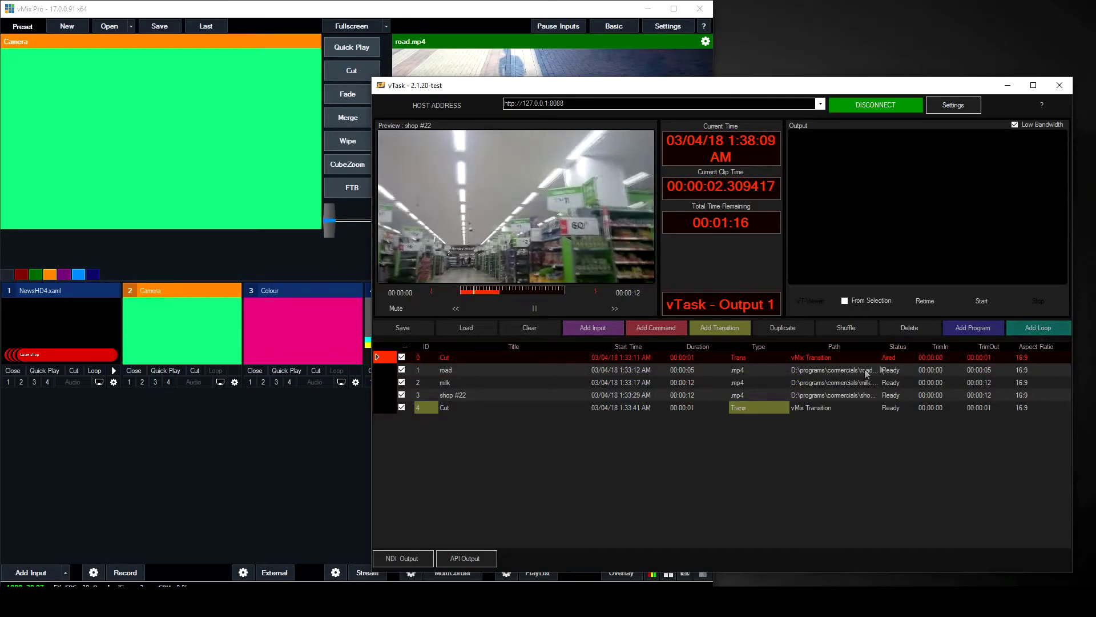
Select the first Cut row and add a Loop entry to open its Property dialog.
left_click(626, 396)
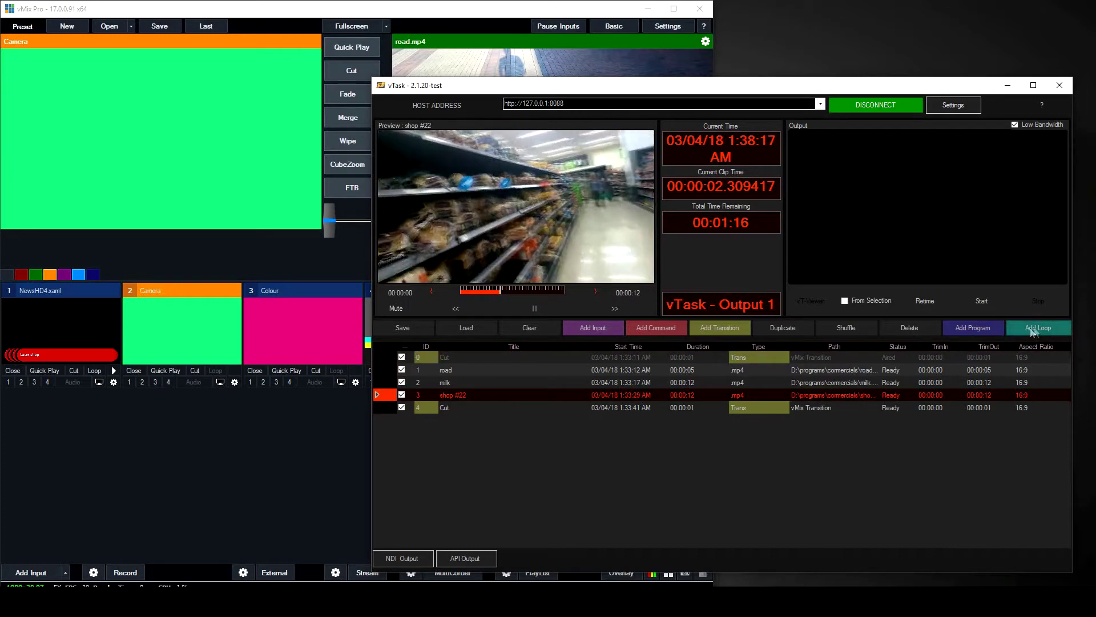
left_click(570, 358)
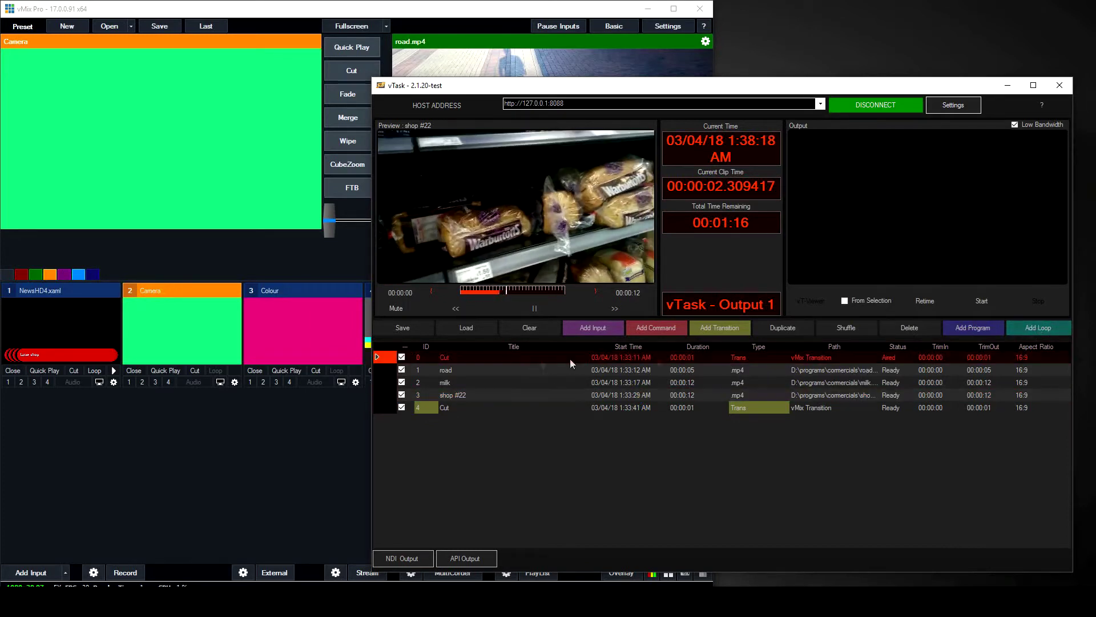
left_click(1013, 328)
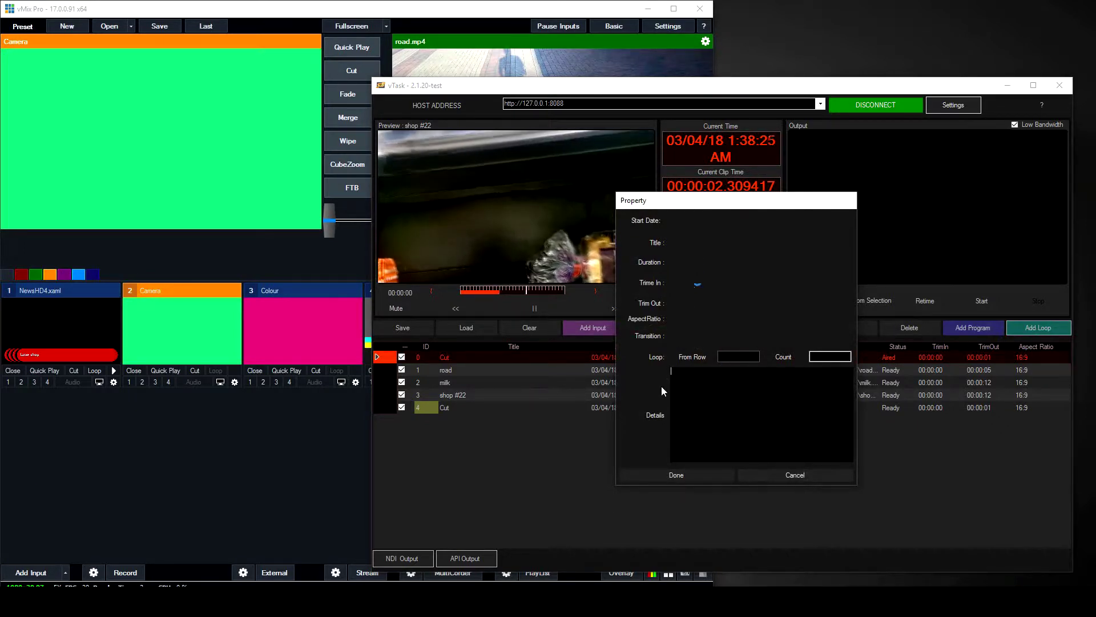
Set the loop to repeat from row 0 three times and confirm it.
left_click(742, 356)
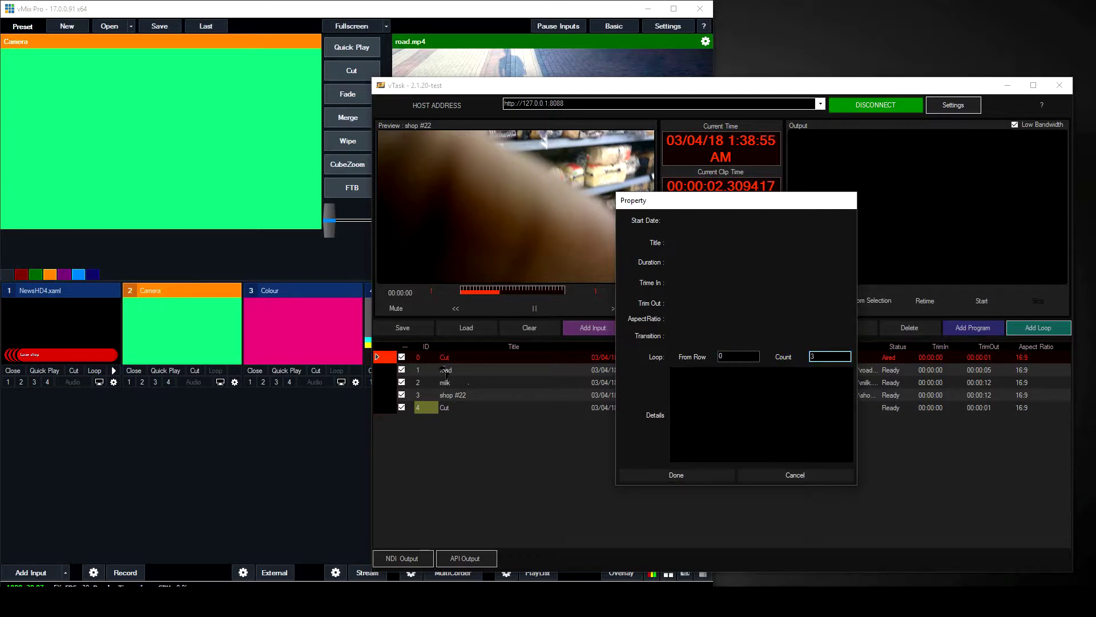
left_click(707, 474)
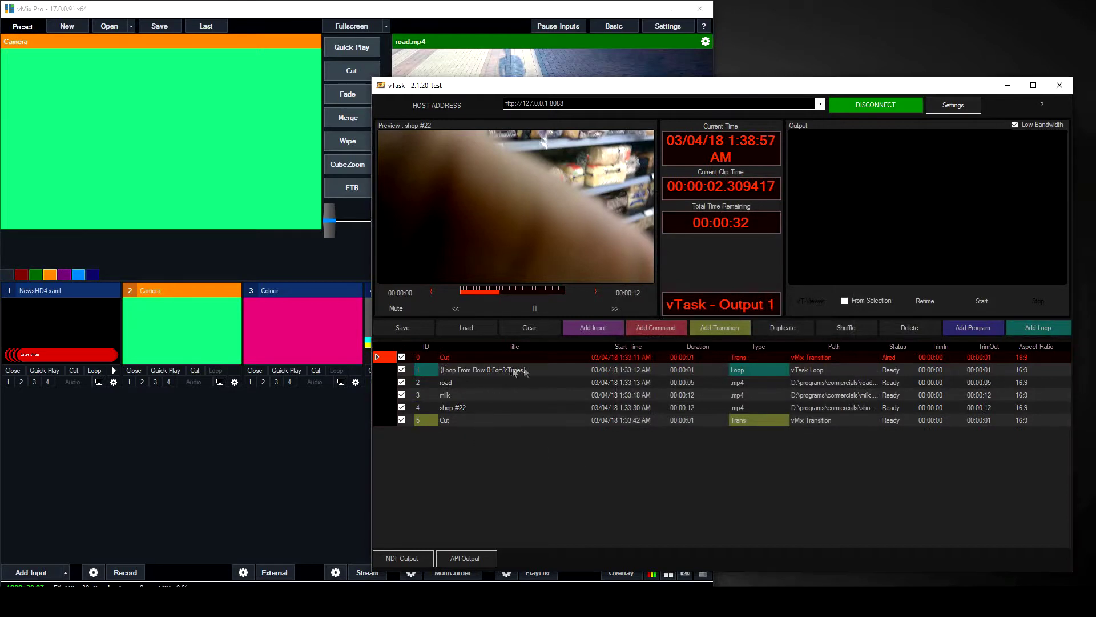
Drag the Loop row down to row 3, between milk and shop #22.
left_click_drag(422, 382, 448, 375)
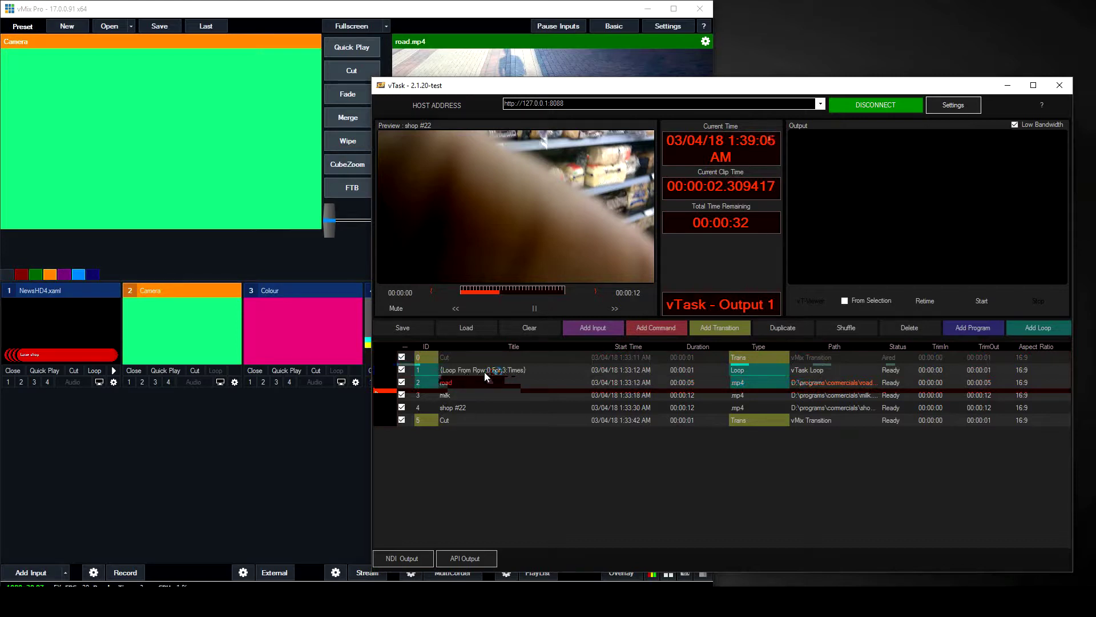
mouse_move(536, 370)
left_mouse_down()
mouse_move(448, 367)
mouse_move(446, 380)
left_mouse_up()
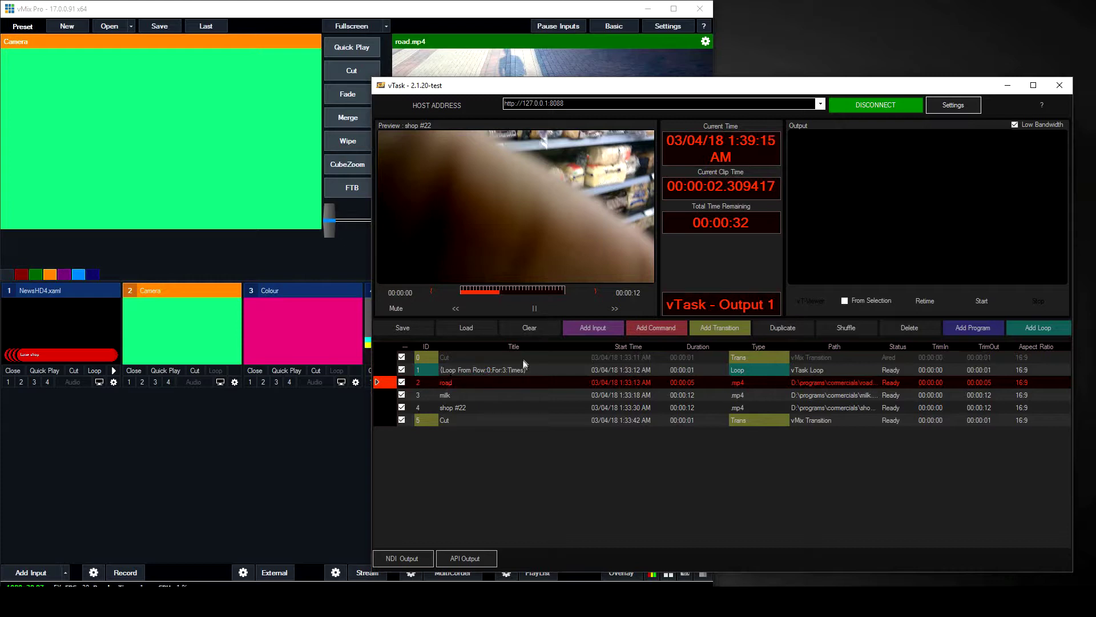
left_click(532, 372)
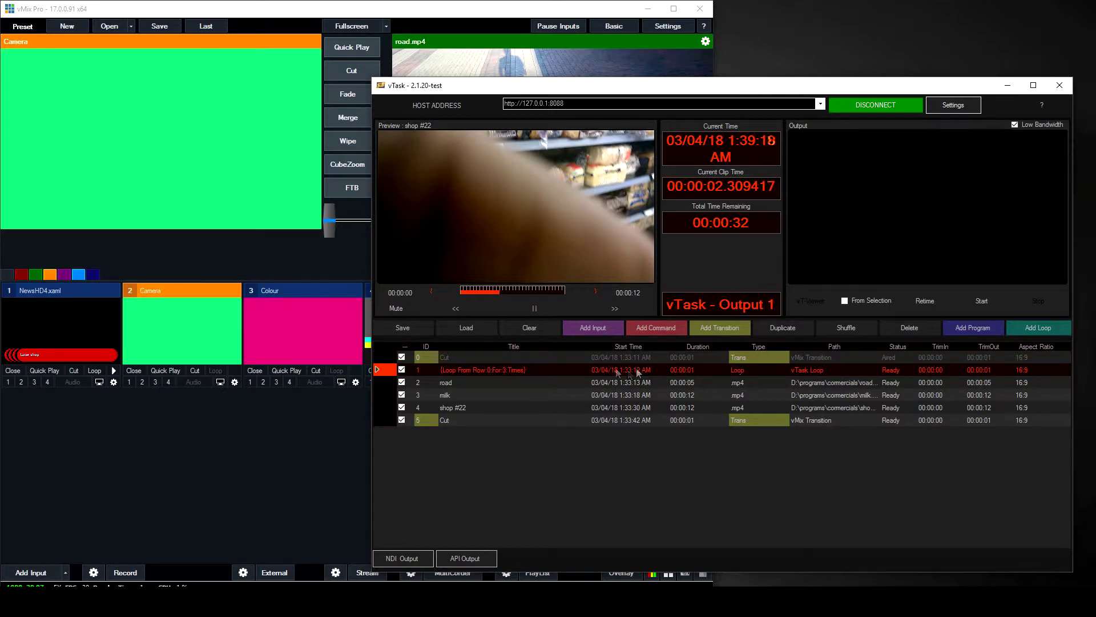
left_click_drag(558, 393, 531, 372)
left_click(497, 370)
left_click_drag(493, 395, 493, 395)
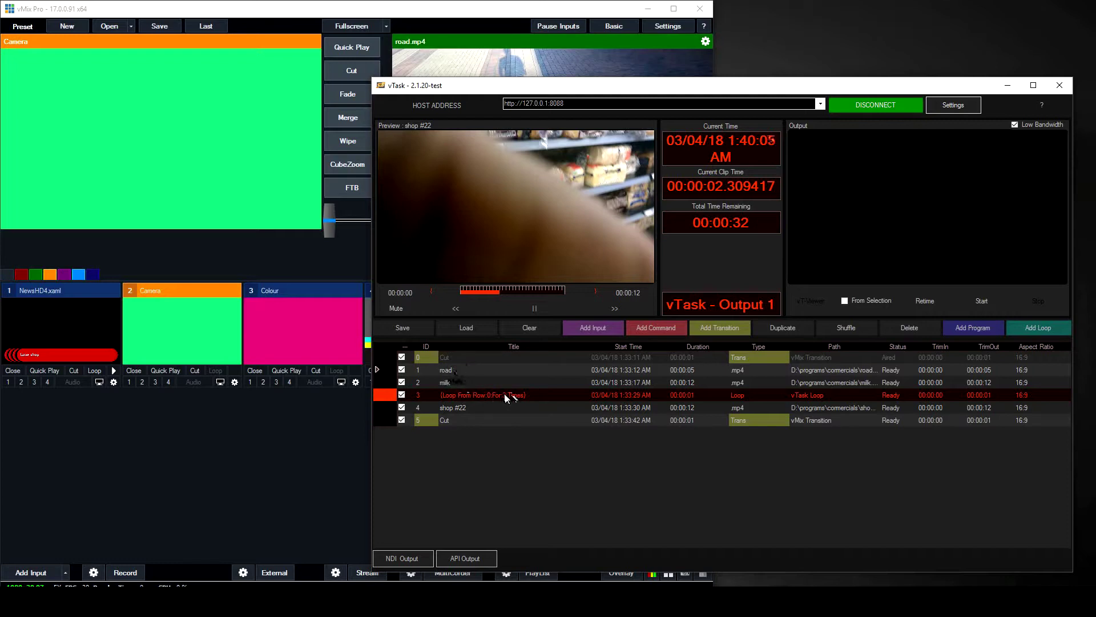
Select the final Cut row, start the schedule, and move vTask aside to show vMix.
left_click(504, 407)
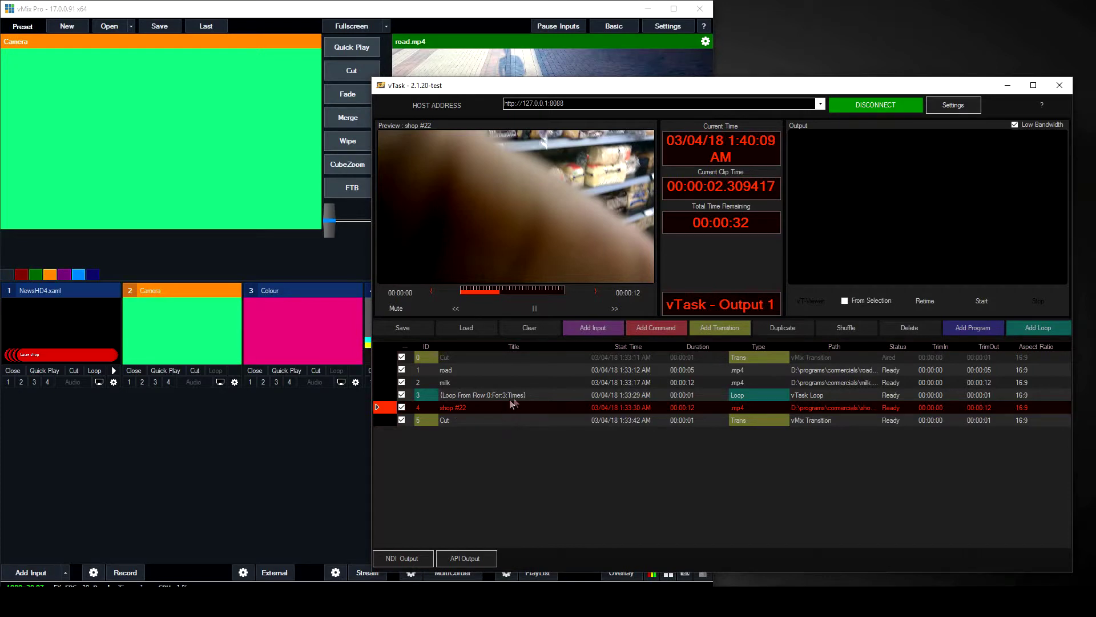
left_click(492, 419)
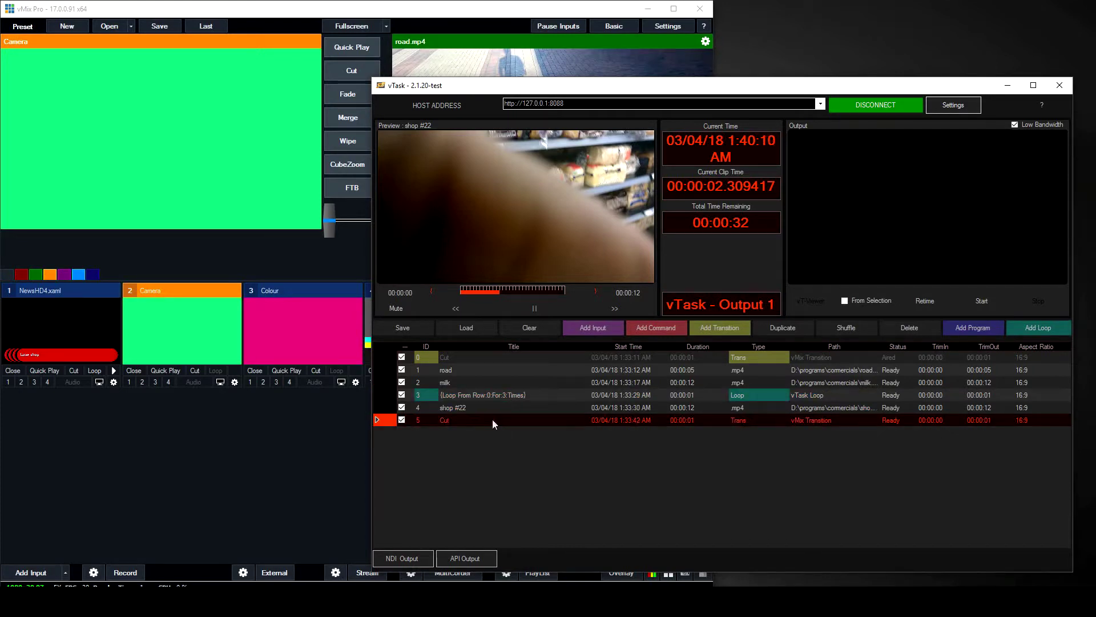
left_click(976, 301)
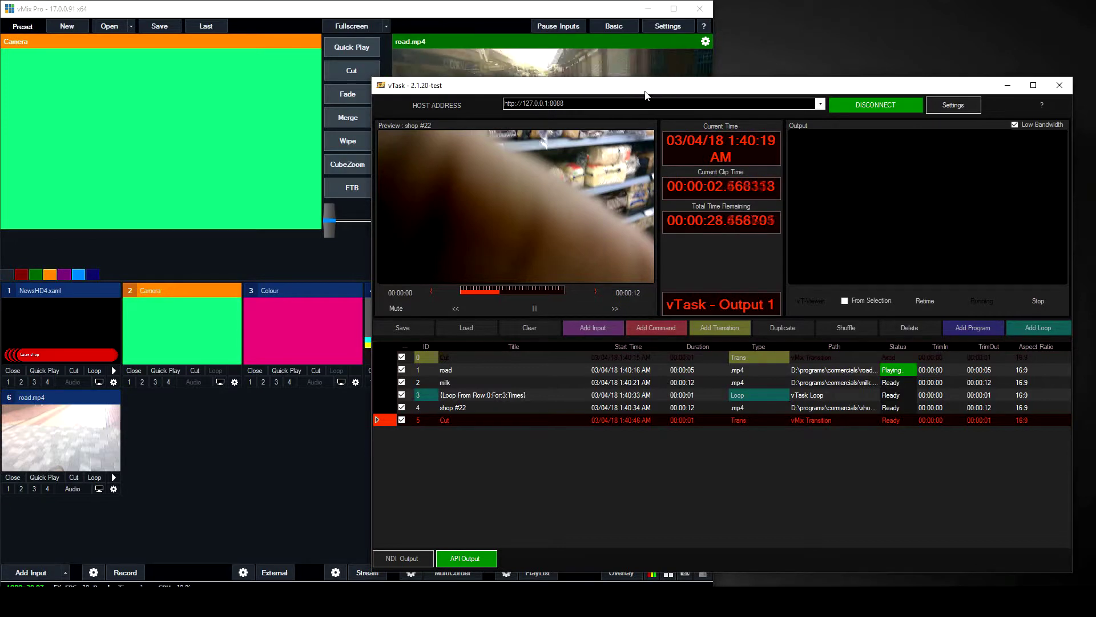
left_click_drag(571, 85, 658, 84)
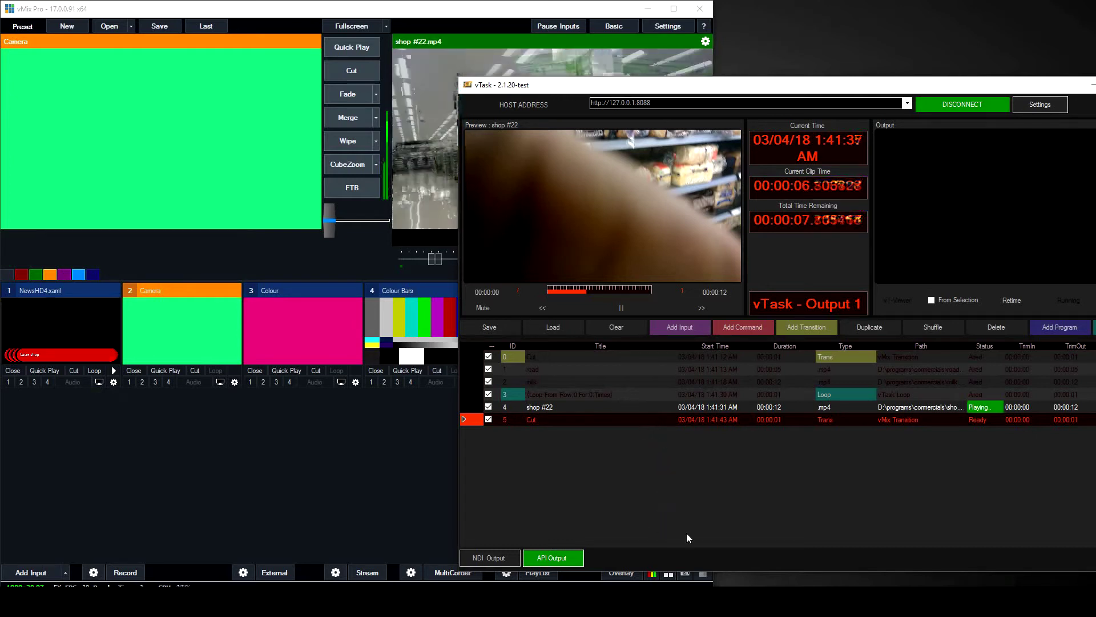
double_click(612, 395)
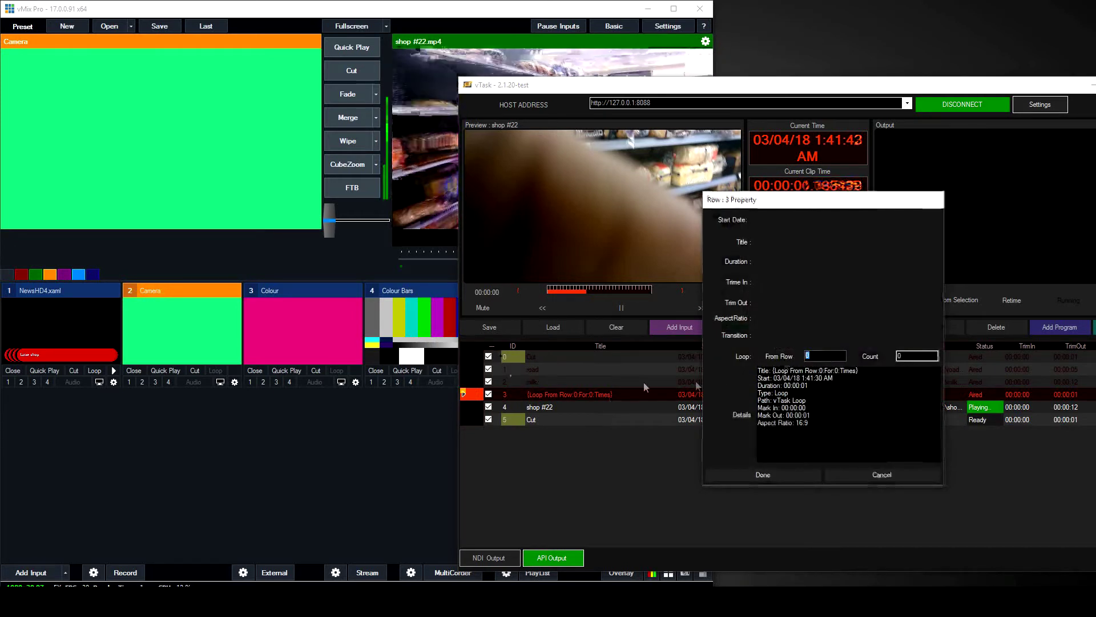
left_click(782, 476)
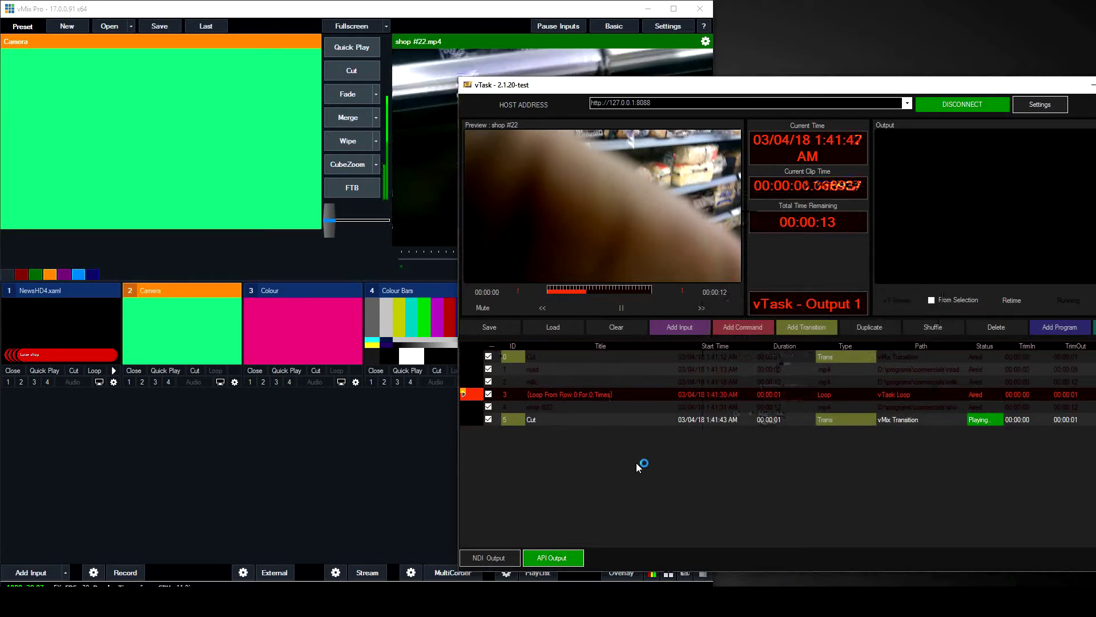
left_click_drag(888, 87, 707, 56)
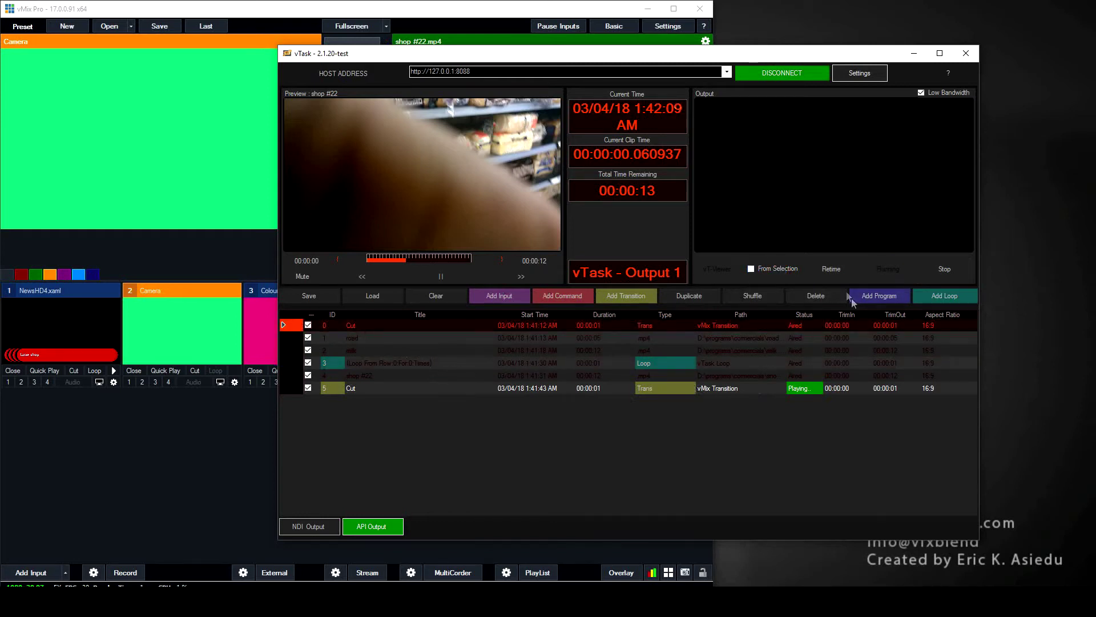
Enable From Selection and restart the schedule from the milk row.
left_click(750, 269)
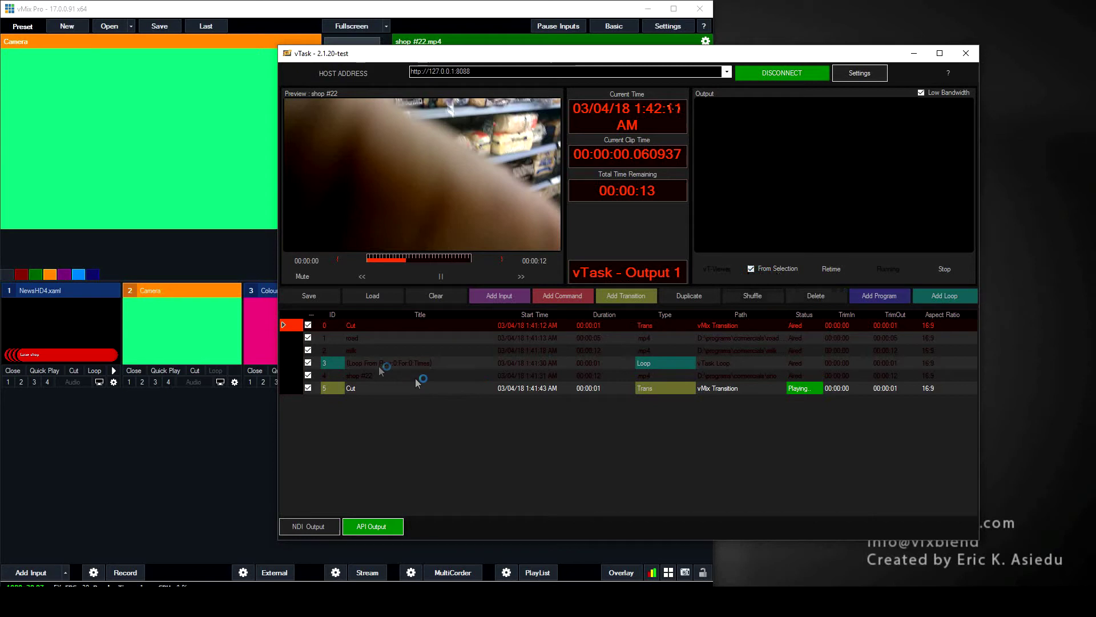
left_click(357, 350)
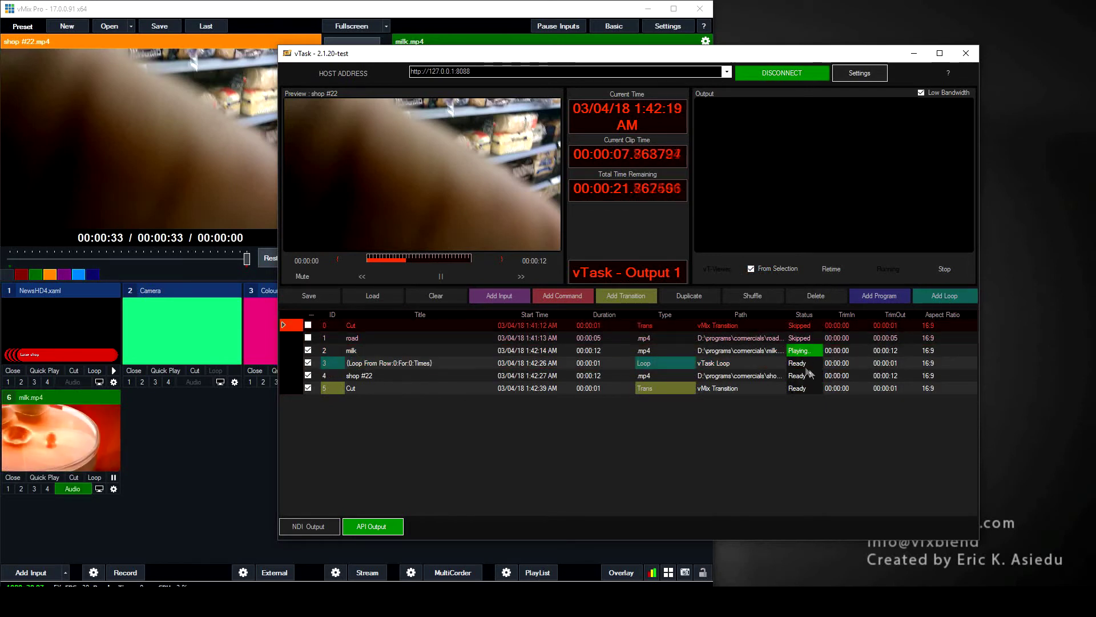
left_click(840, 269)
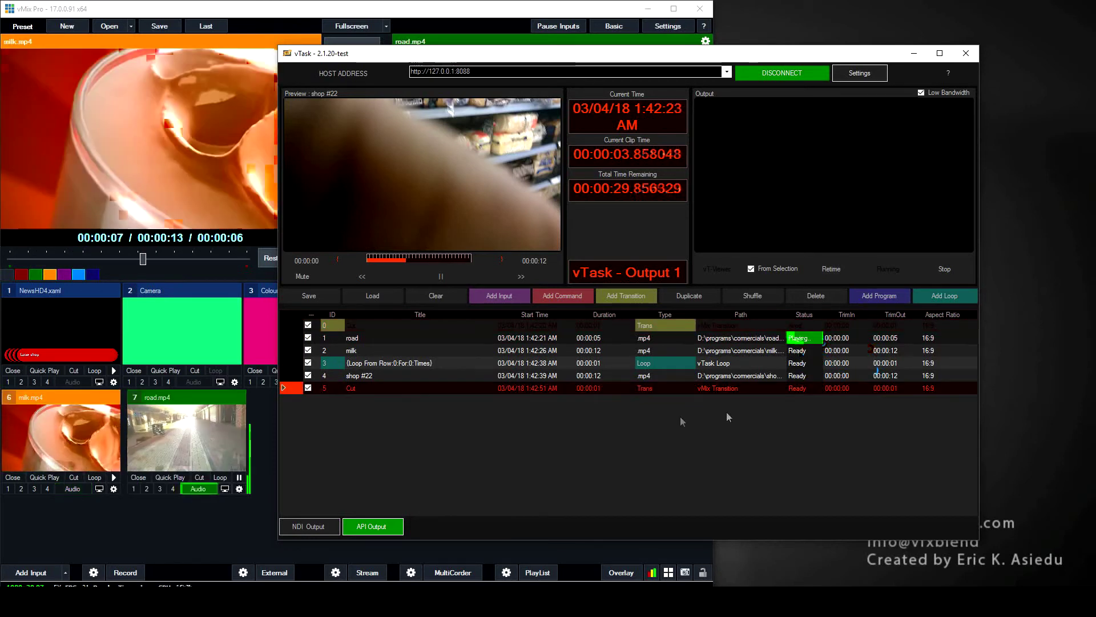
Briefly disable then re-enable the loop and shop #22 rows, and jump playback to road, then milk.
left_click(307, 362)
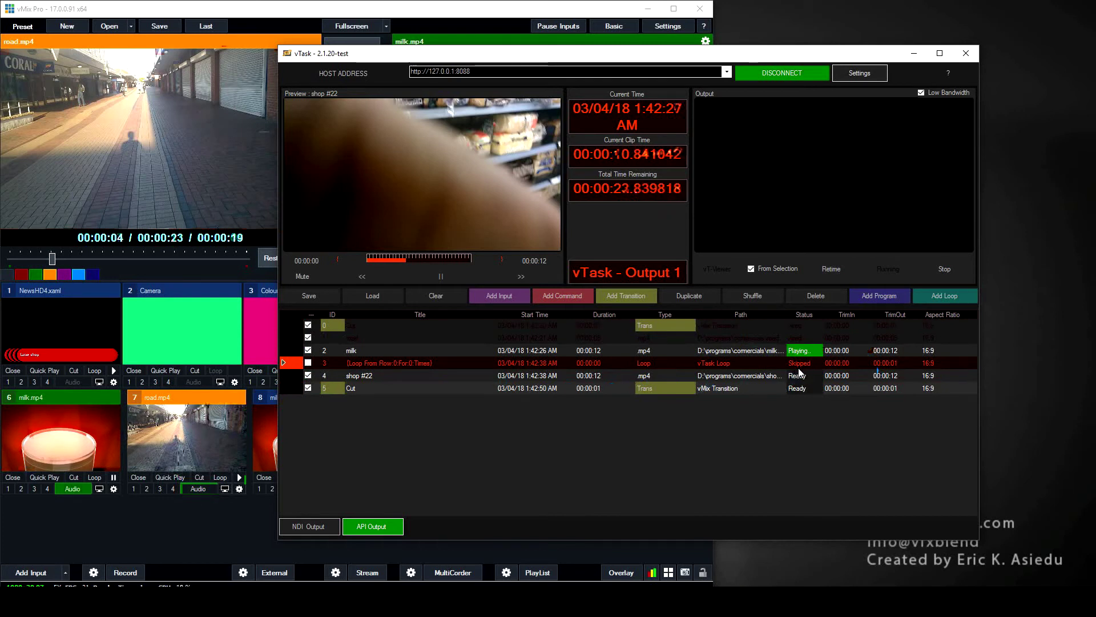
left_click(308, 376)
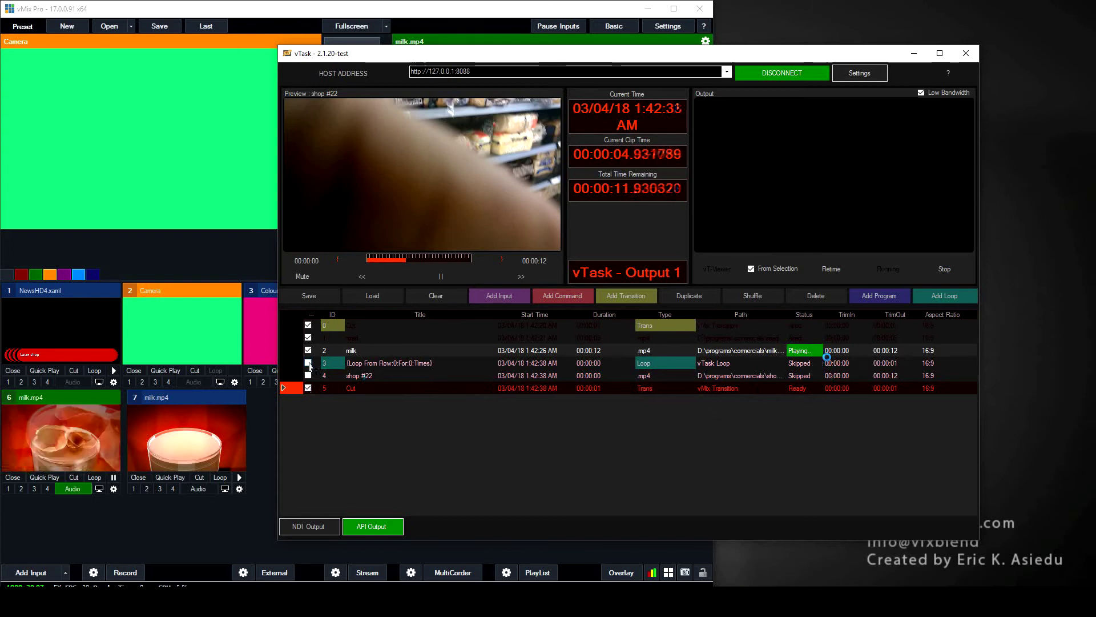
left_click(307, 363)
left_click(308, 375)
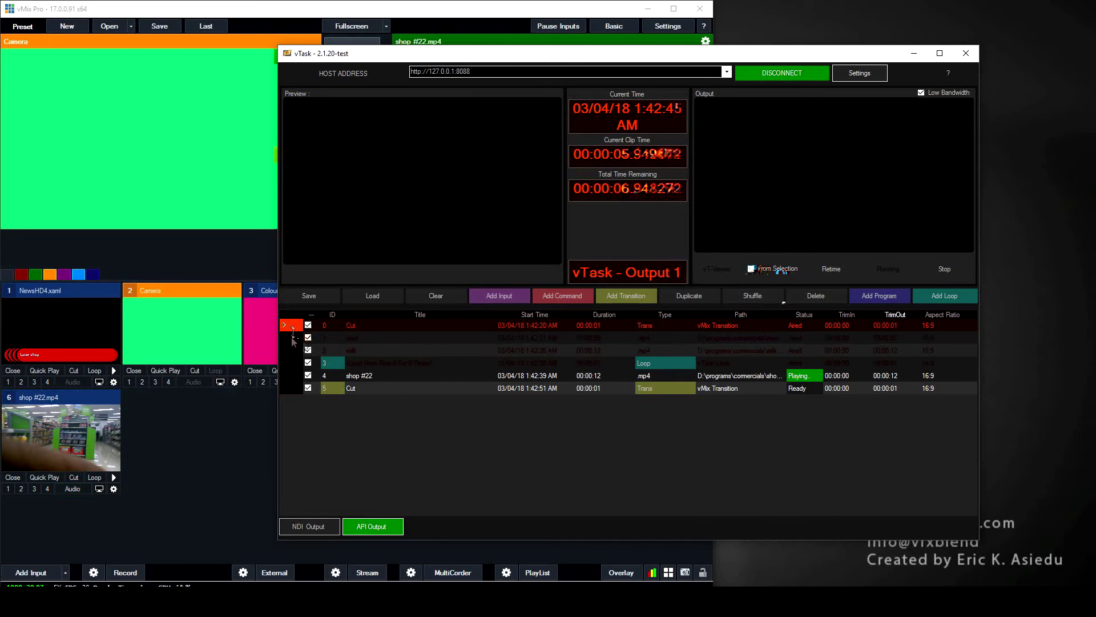
left_click(291, 337)
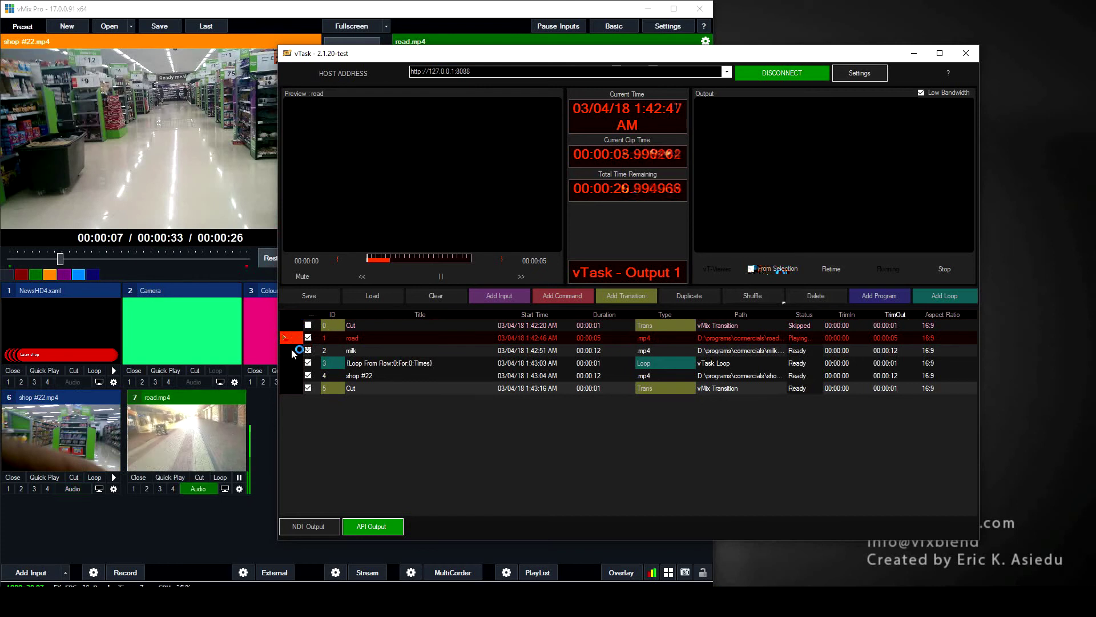
left_click(293, 348)
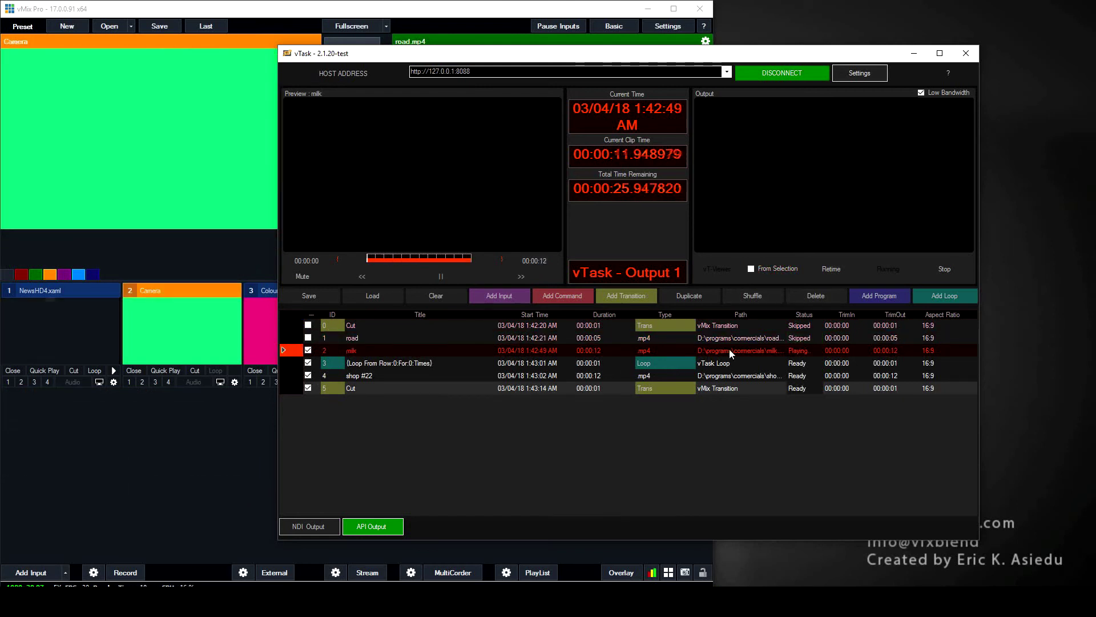